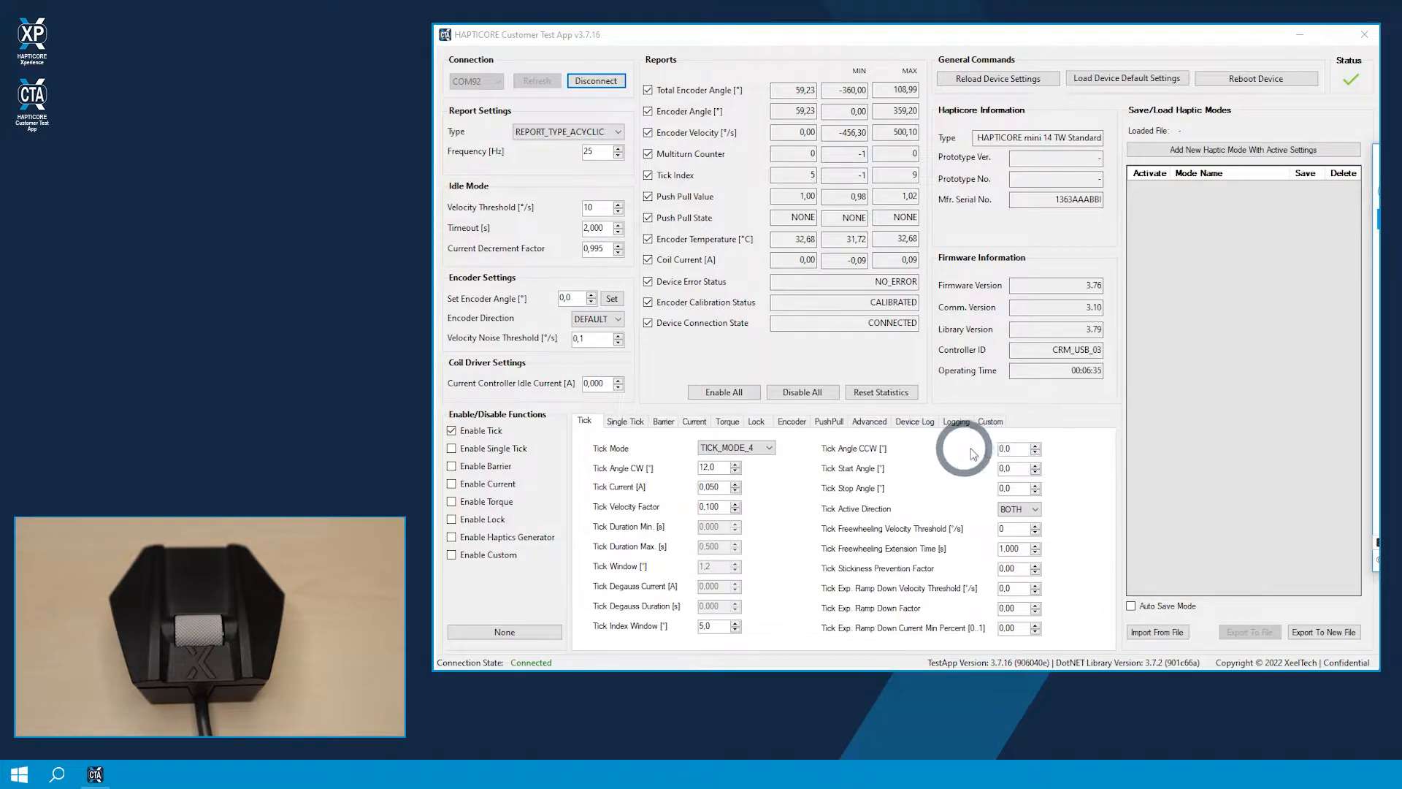
# Try a counter-clockwise tick angle of 12.0° and reset it to 0.
pyautogui.doubleClick(1005, 449)
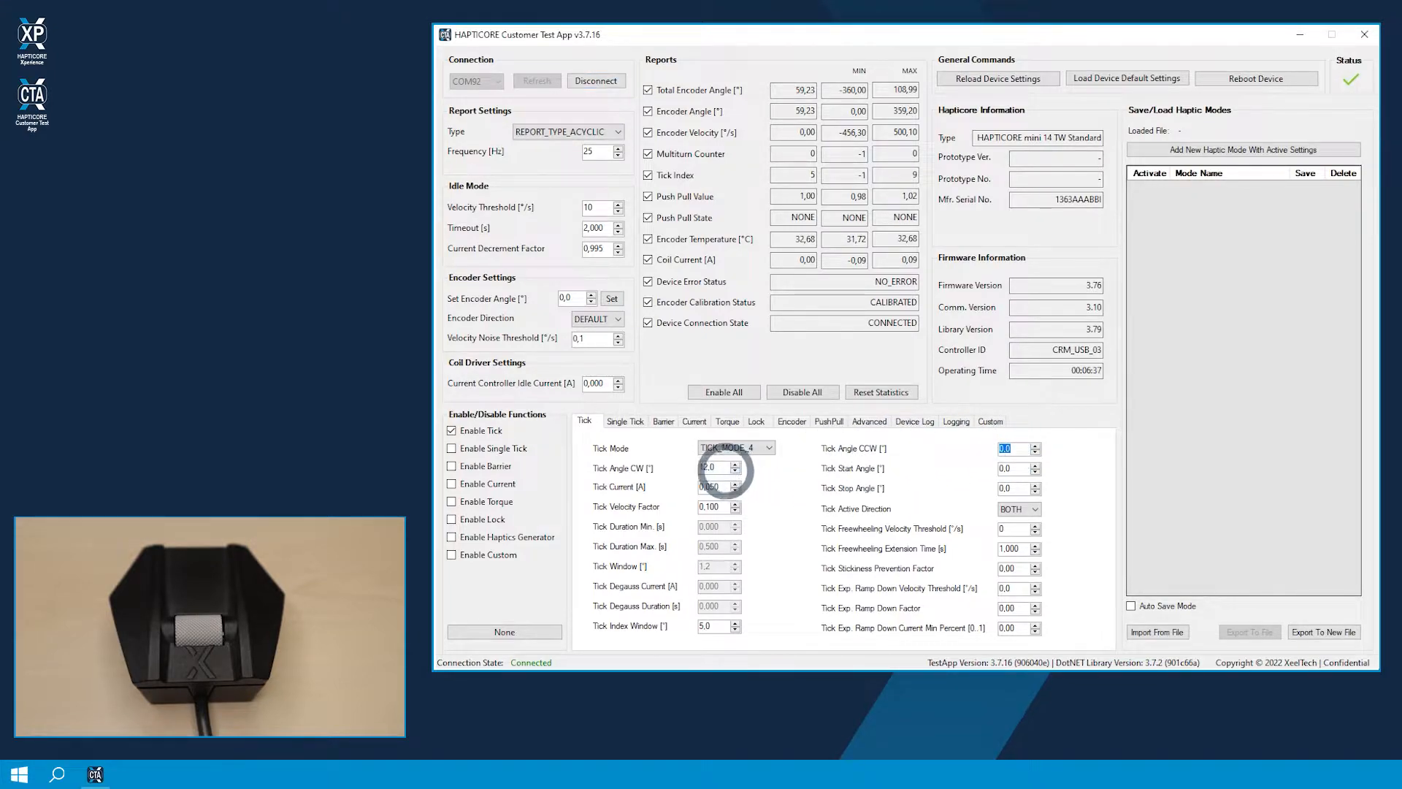
pyautogui.doubleClick(715, 466)
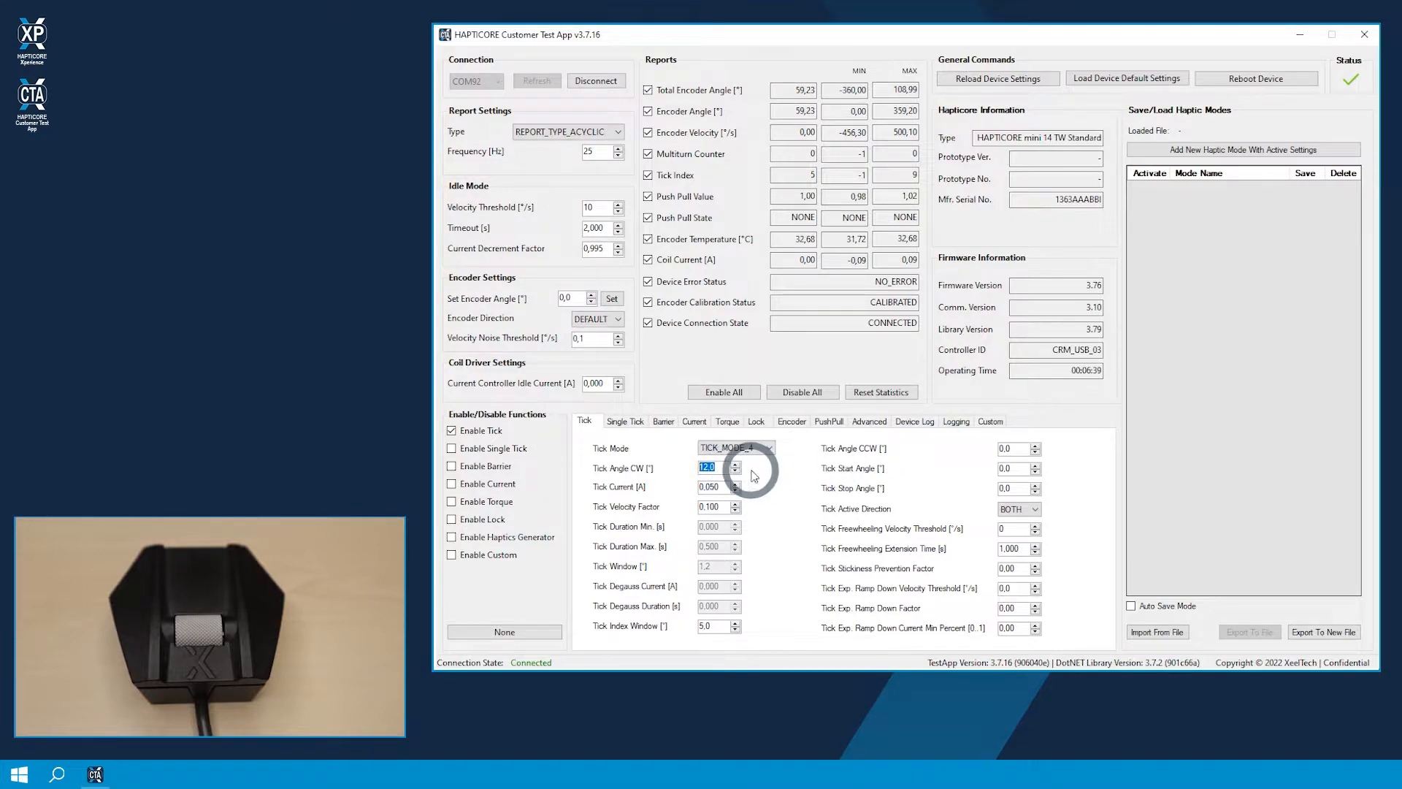
pyautogui.doubleClick(1011, 449)
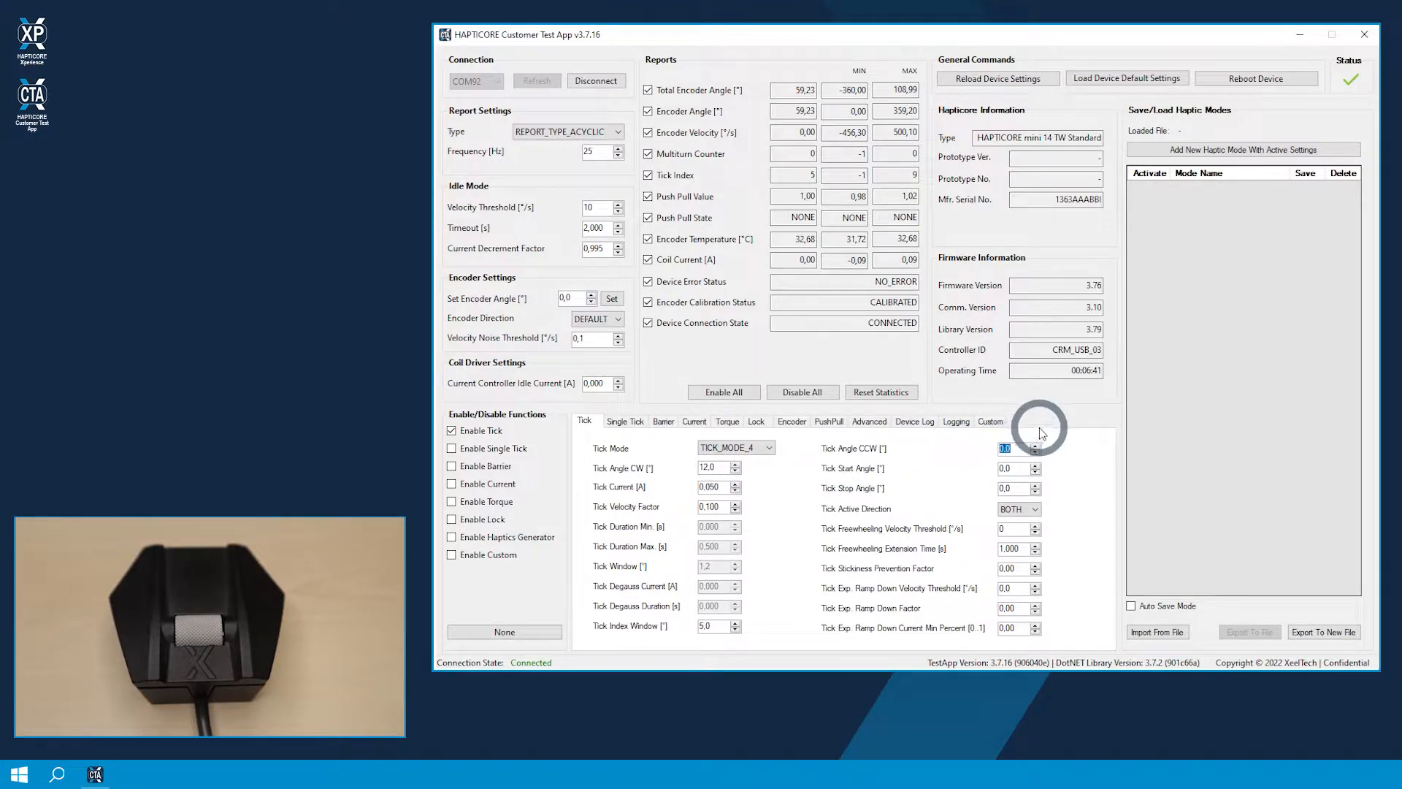
pyautogui.write('12')
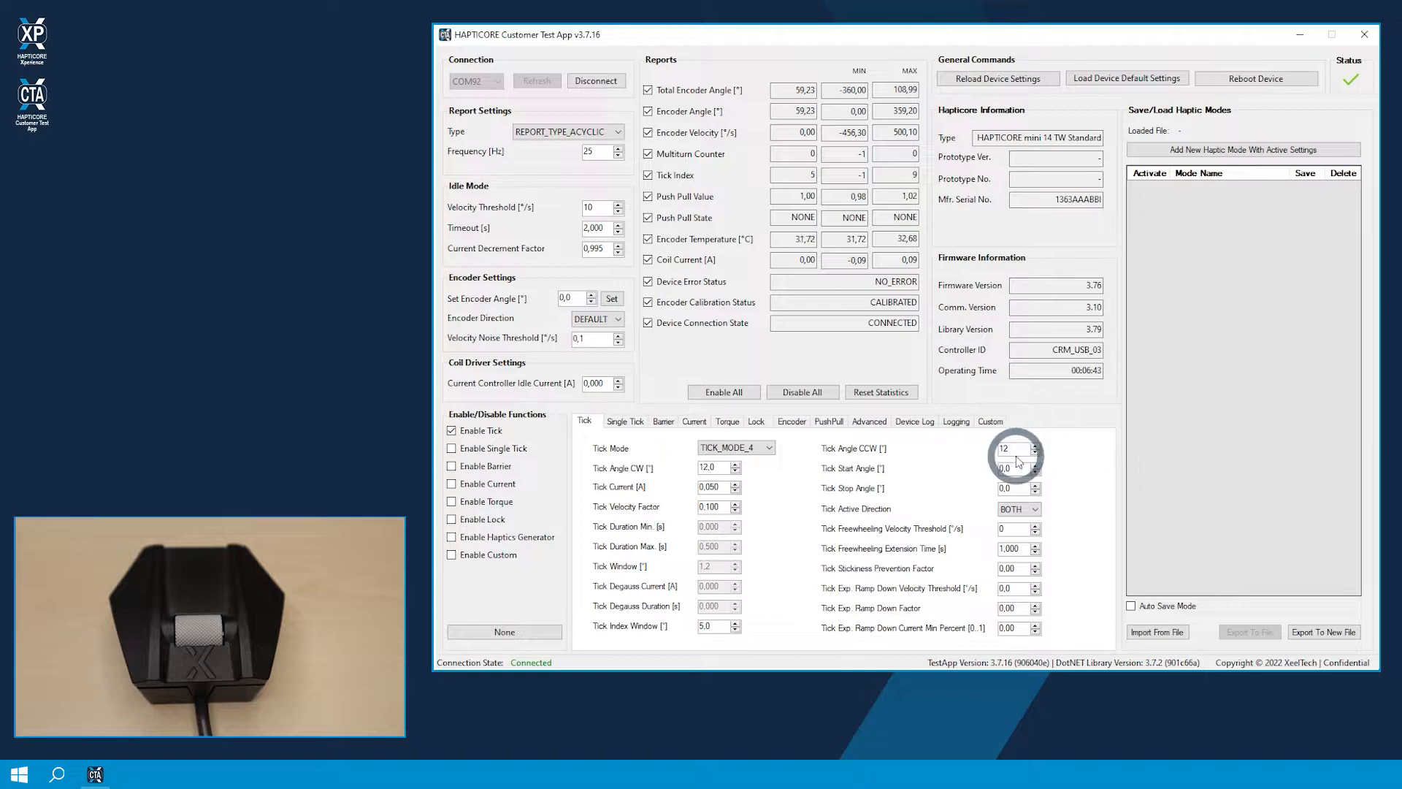
pyautogui.click(1015, 468)
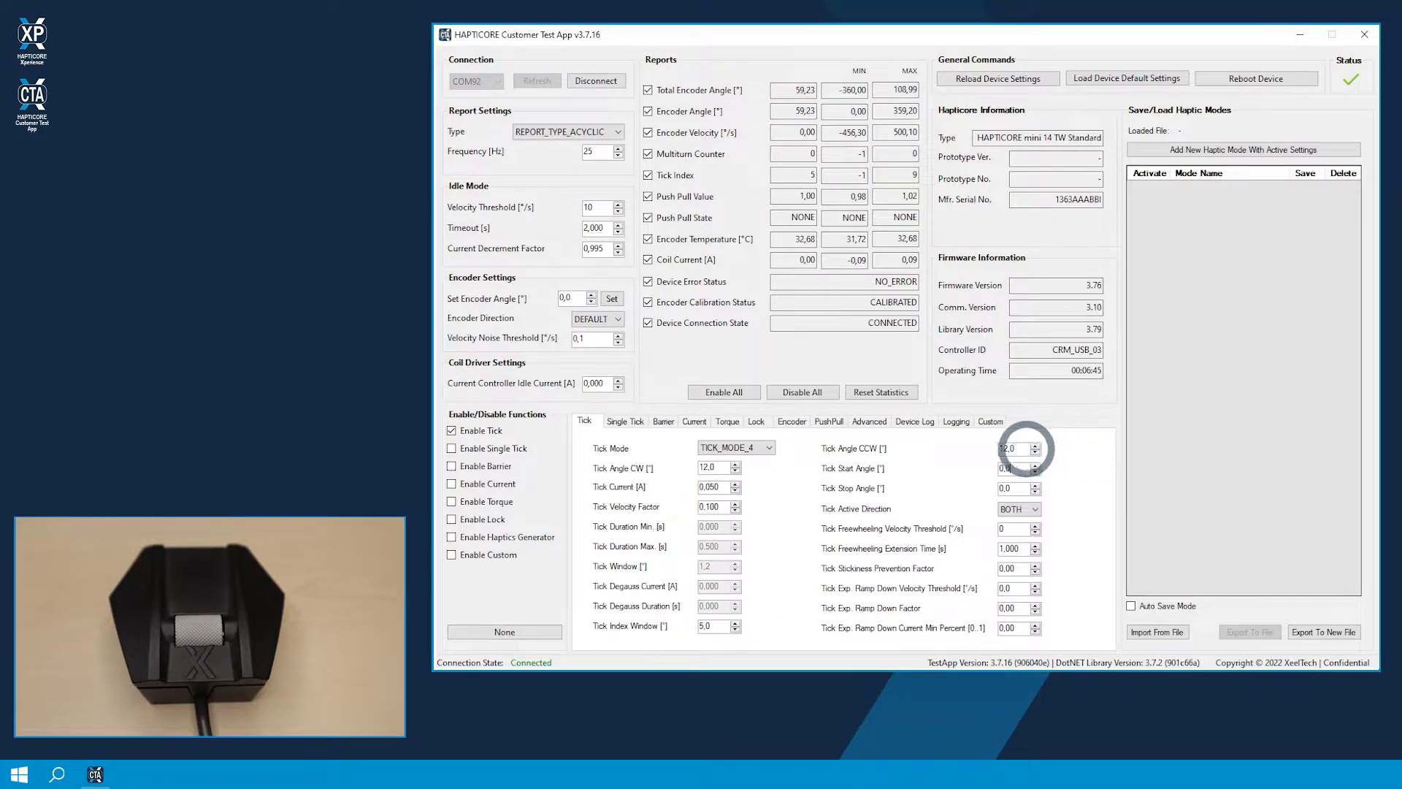
pyautogui.moveTo(1025, 448); pyautogui.dragTo(986, 449)
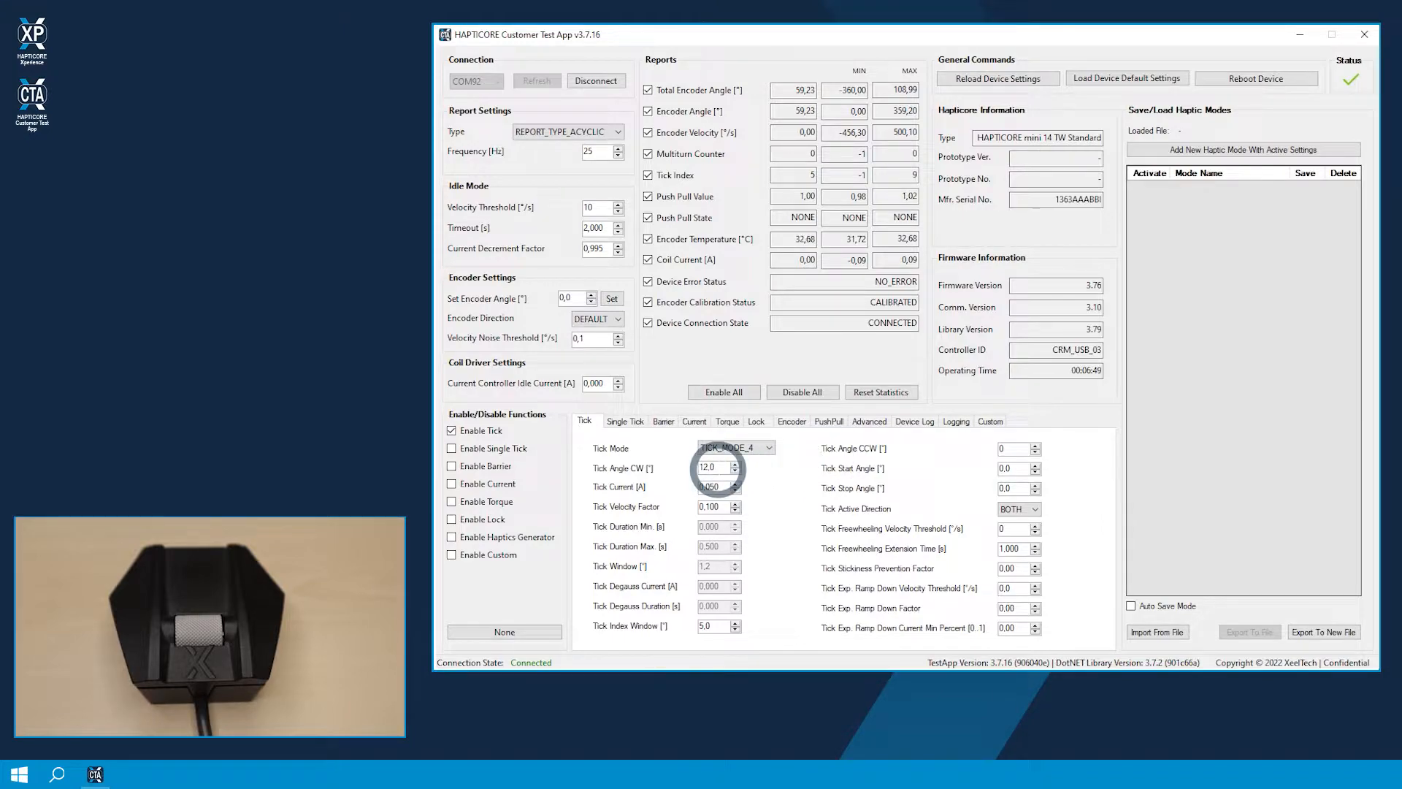
# Raise the clockwise tick angle to 24.0°.
pyautogui.click(717, 468)
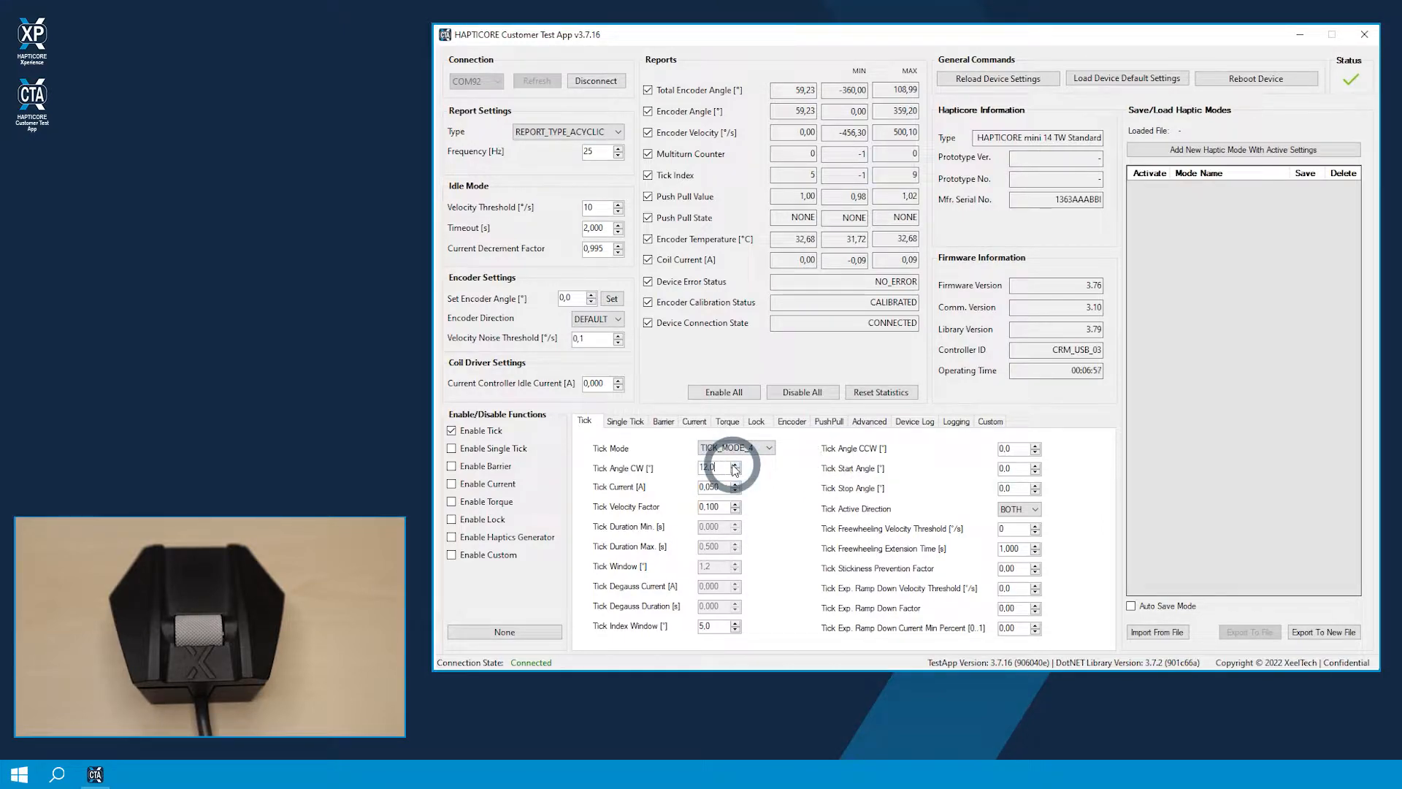
pyautogui.click(773, 468)
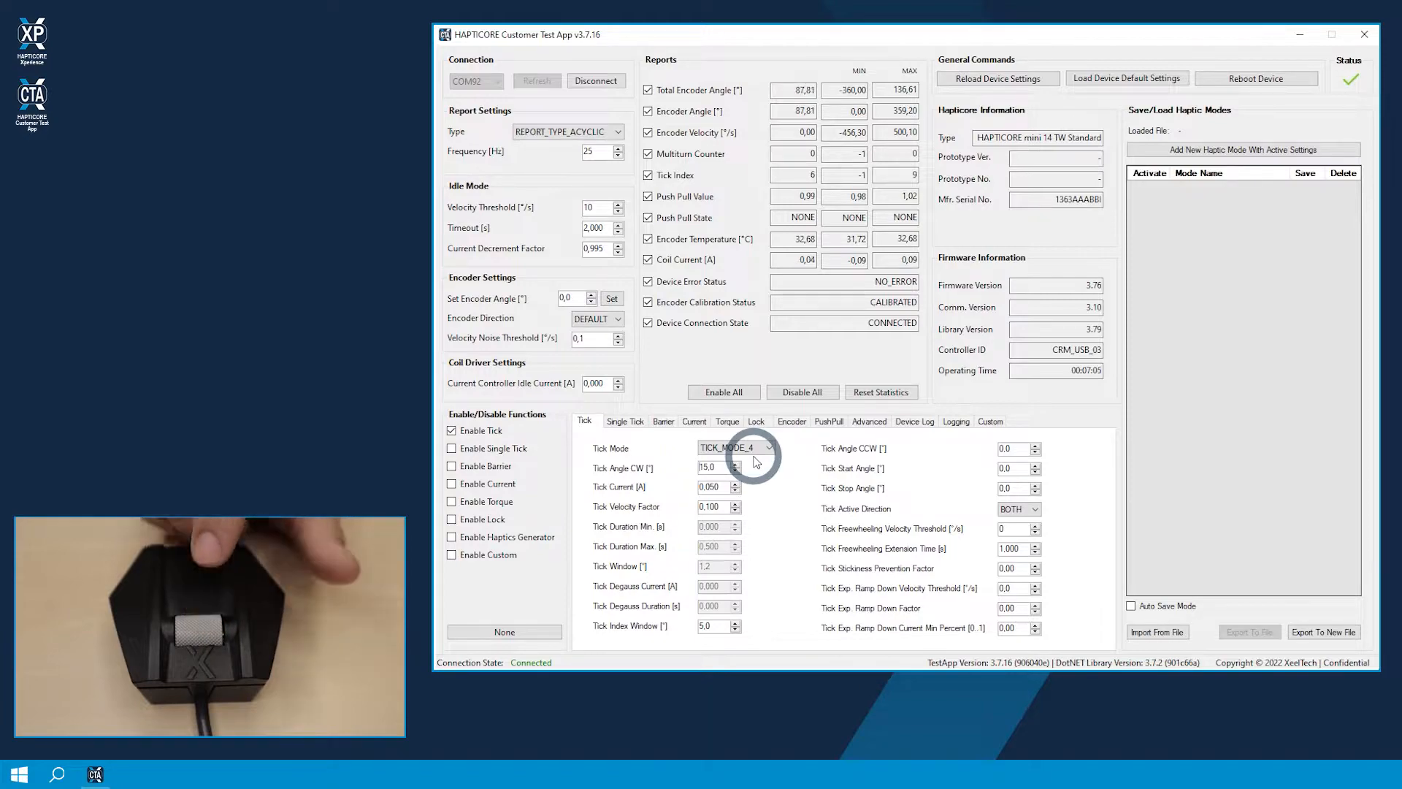
pyautogui.click(736, 465)
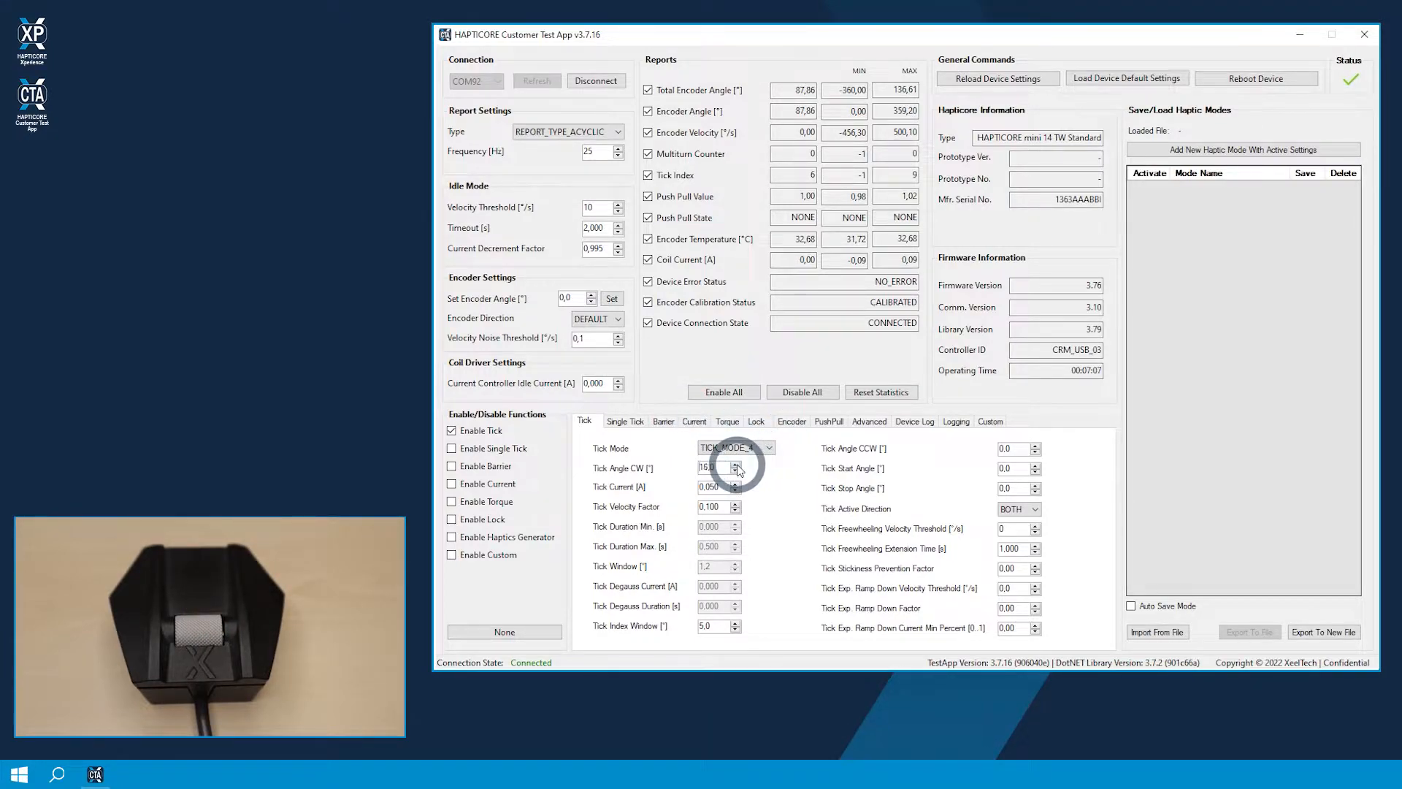
pyautogui.moveTo(736, 469); pyautogui.dragTo(747, 464)
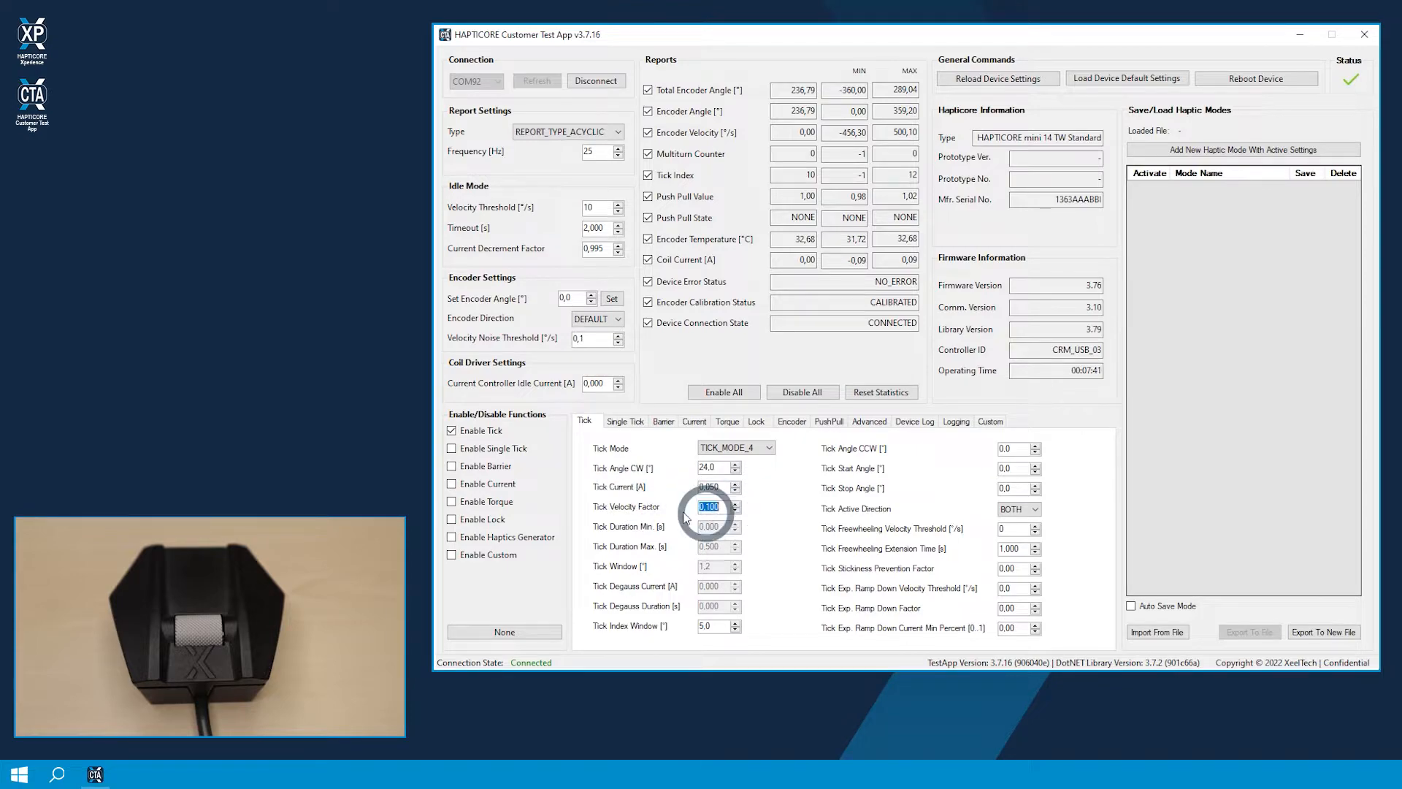
# Set the tick velocity factor to 0.000 and raise the tick current to 0.120 A.
pyautogui.press('Return')
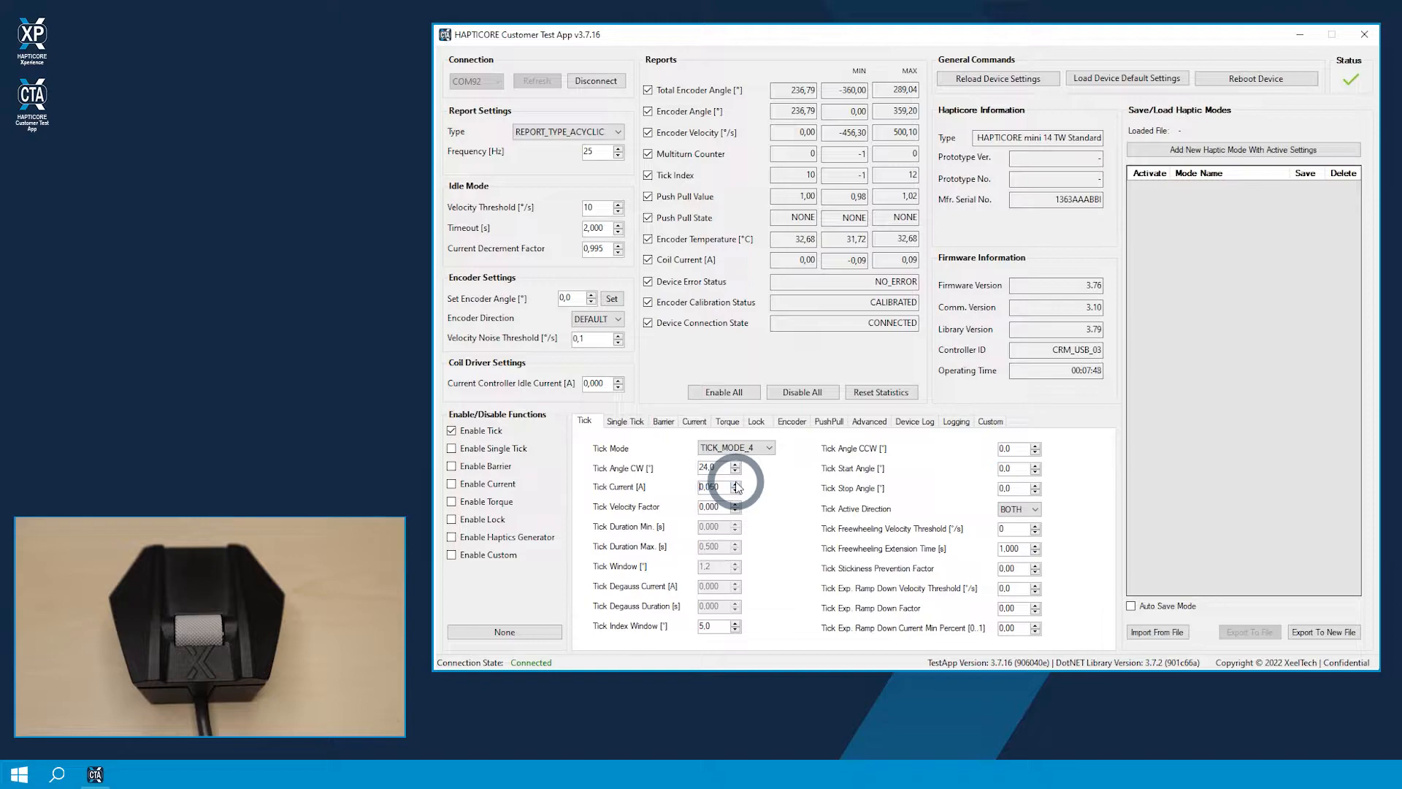
pyautogui.click(736, 484)
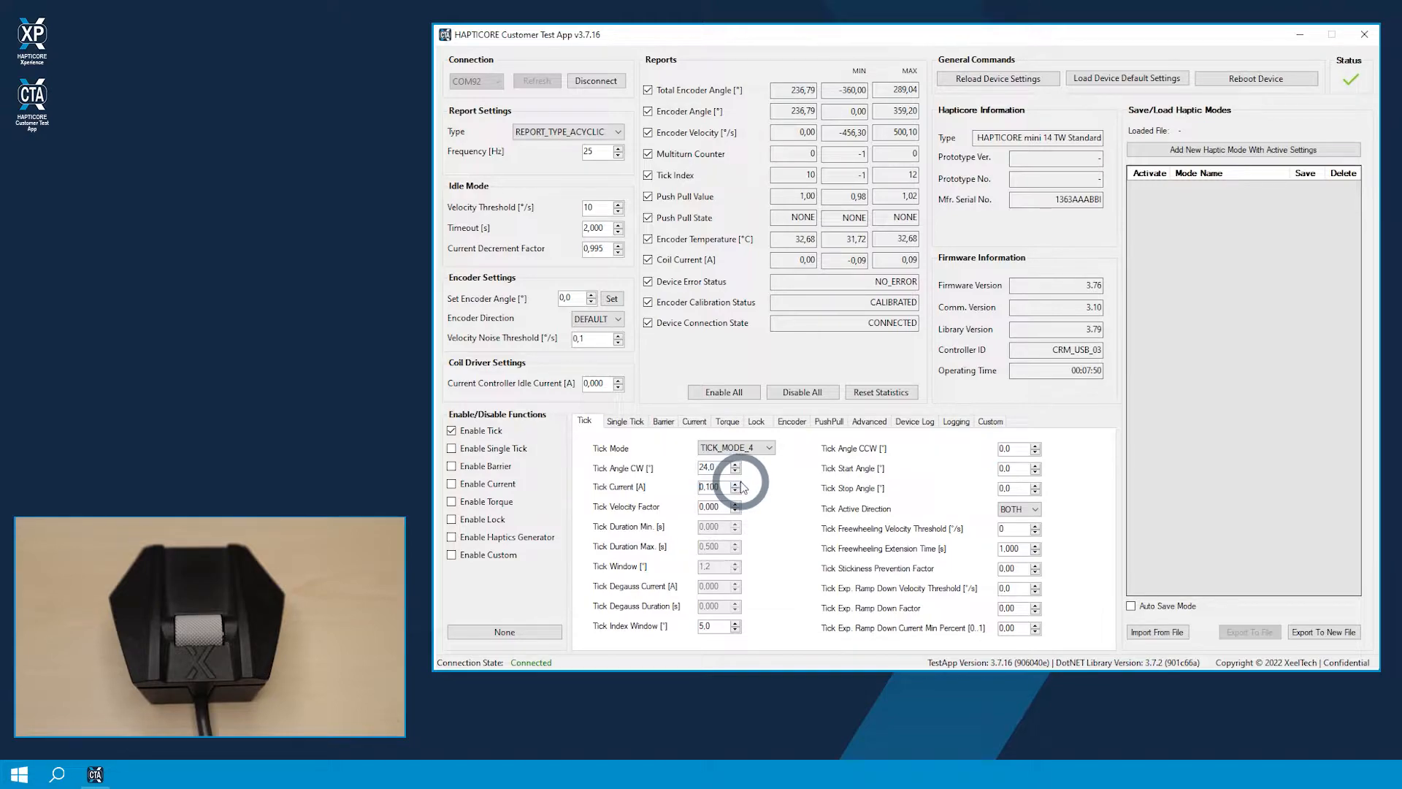
pyautogui.click(735, 484)
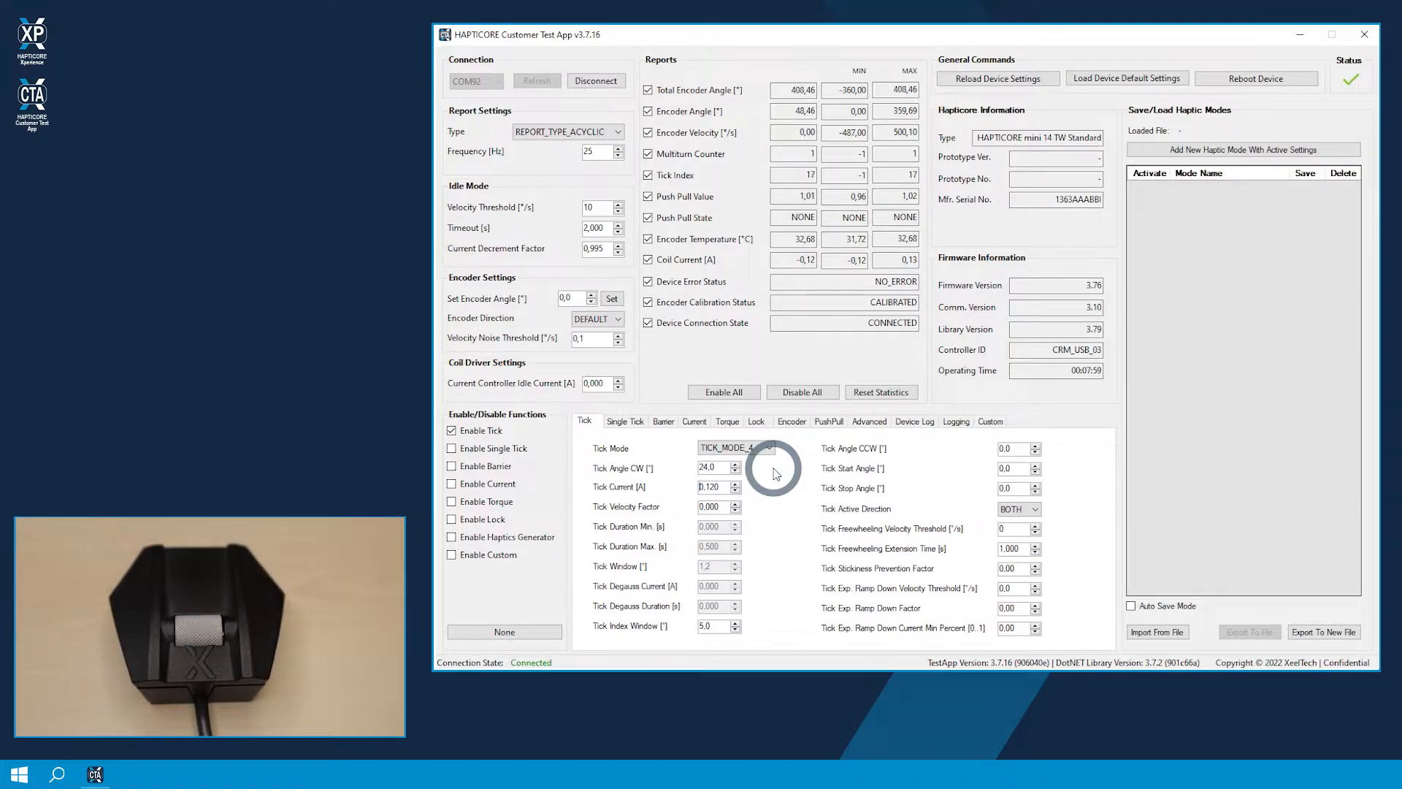
# Lower the tick current to 0.000 A and set the tick velocity factor to 0.100.
pyautogui.click(736, 491)
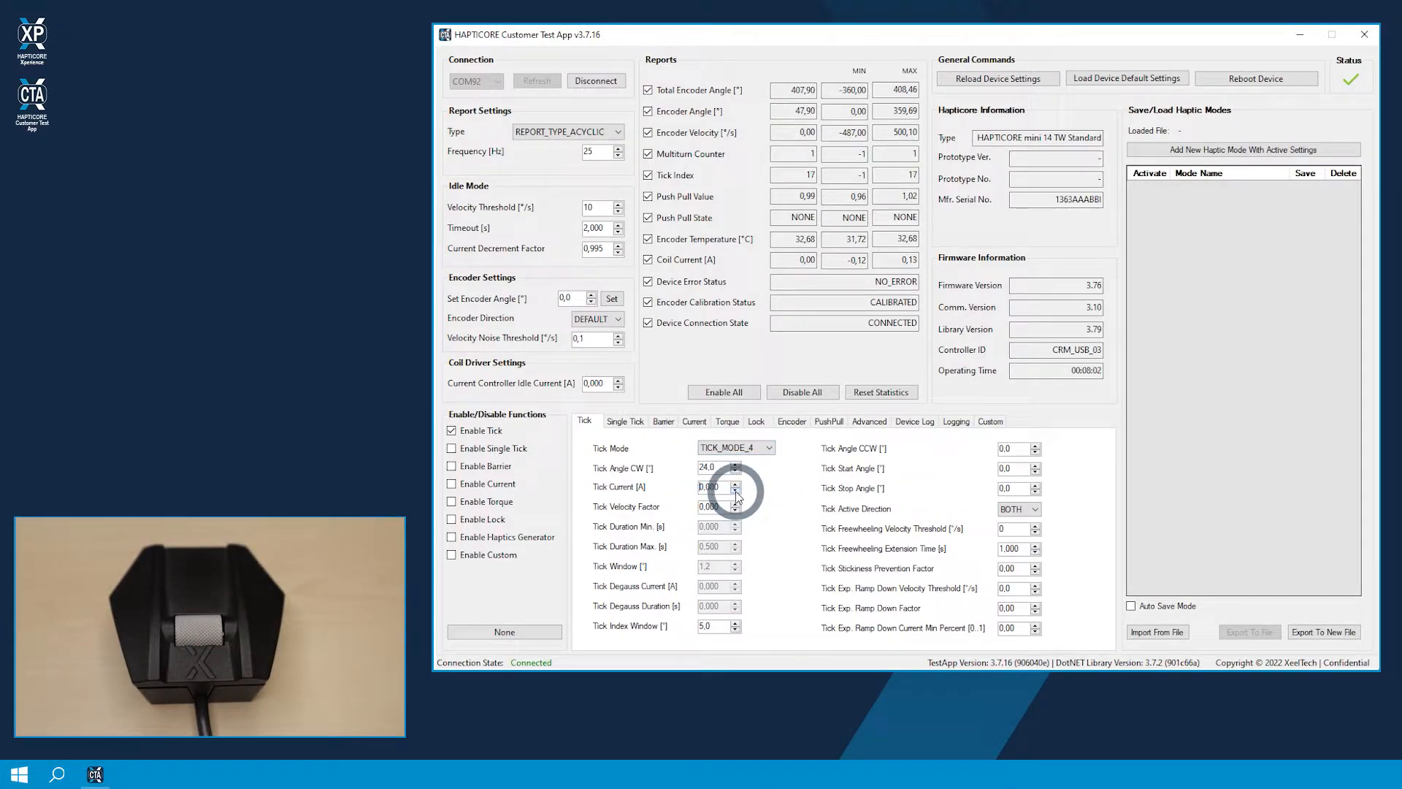
pyautogui.click(736, 492)
pyautogui.click(736, 491)
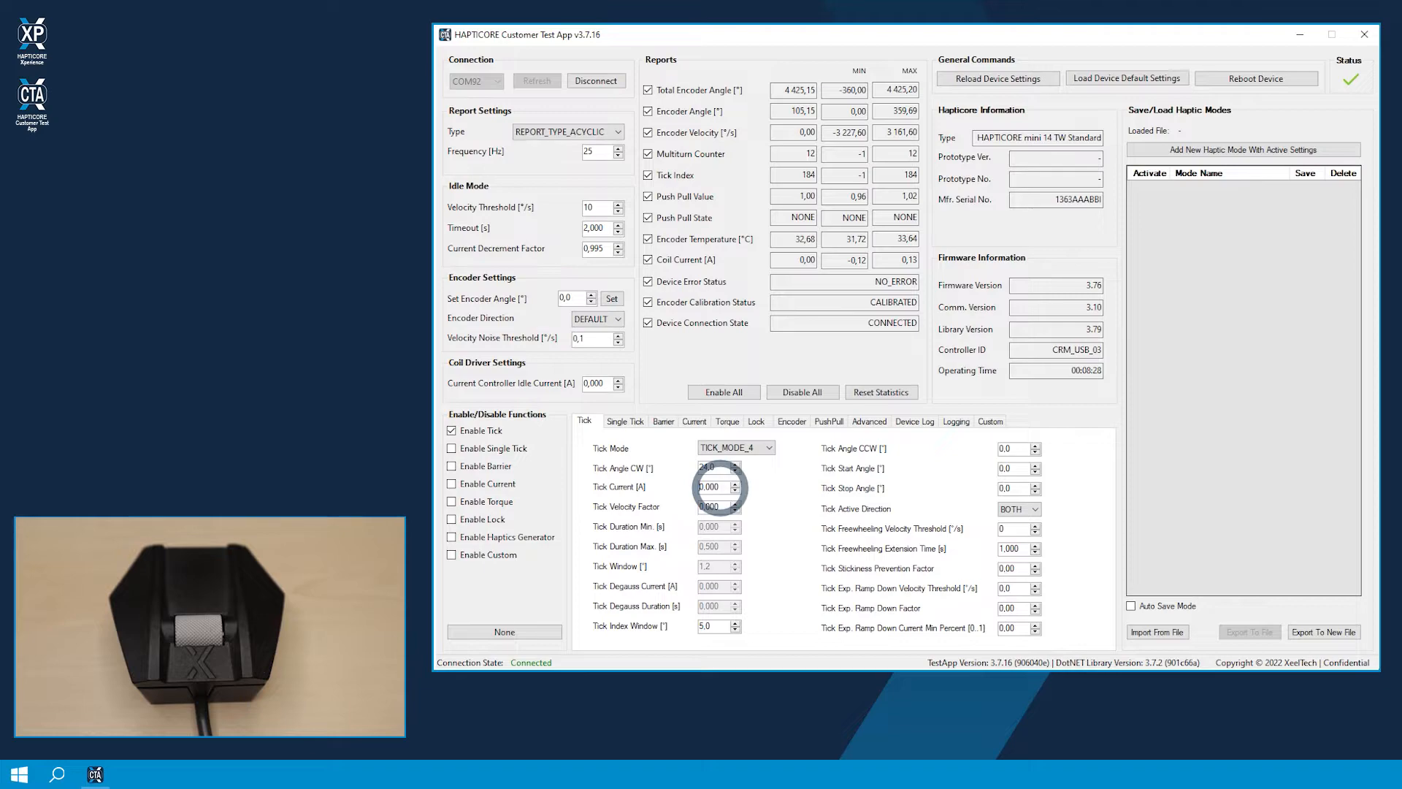
pyautogui.click(706, 506)
pyautogui.press('Delete')
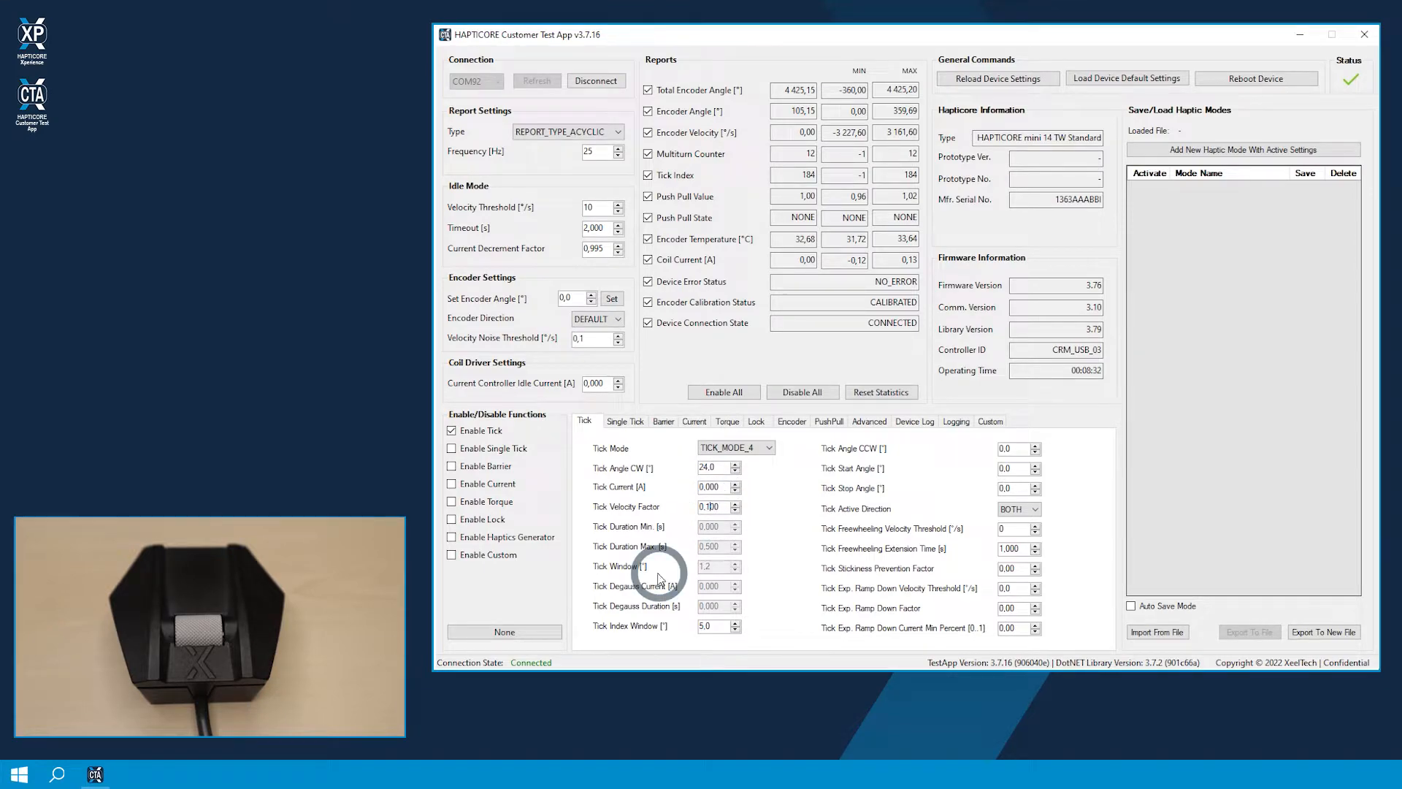
# Set the tick current to 0.090 A and the tick velocity factor to 0.100.
pyautogui.click(719, 487)
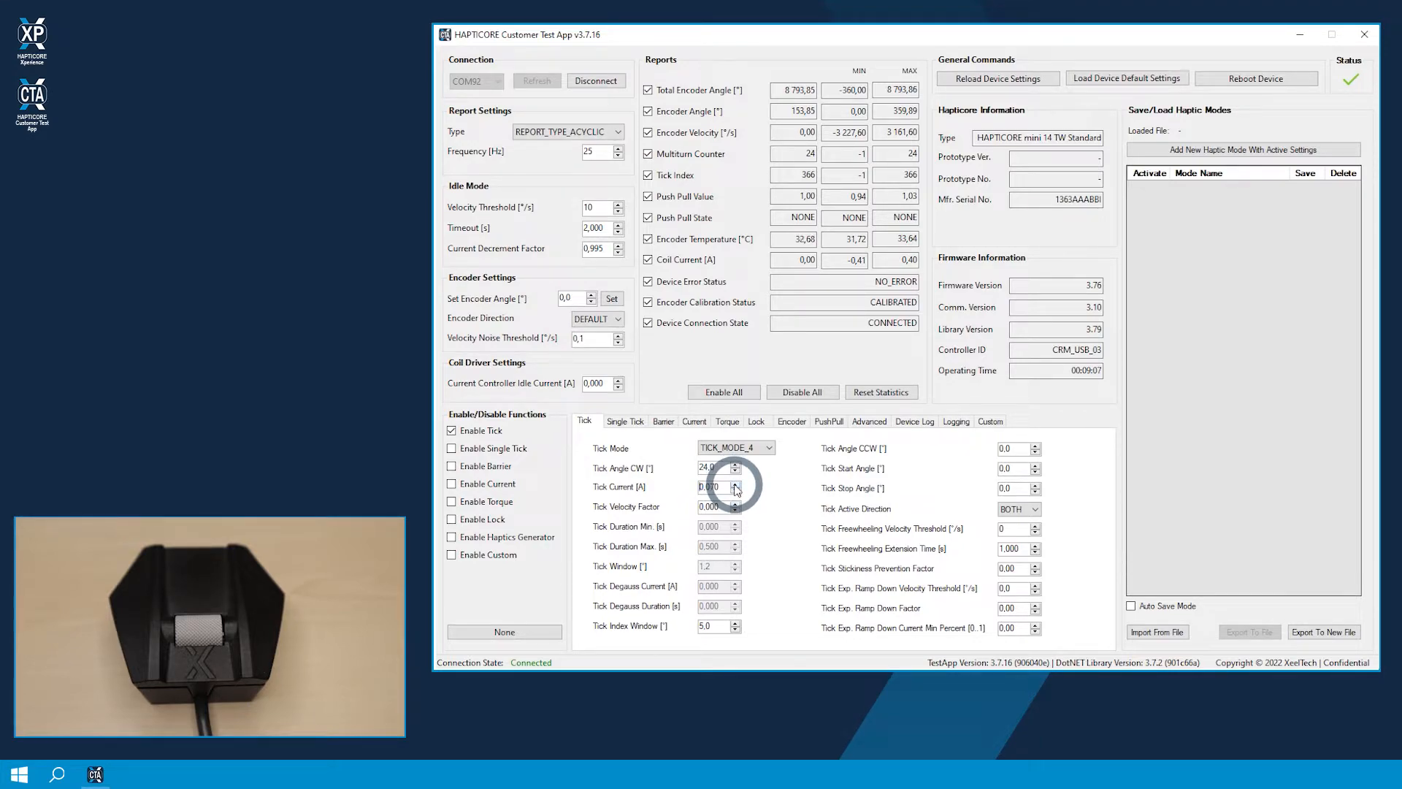
pyautogui.click(737, 507)
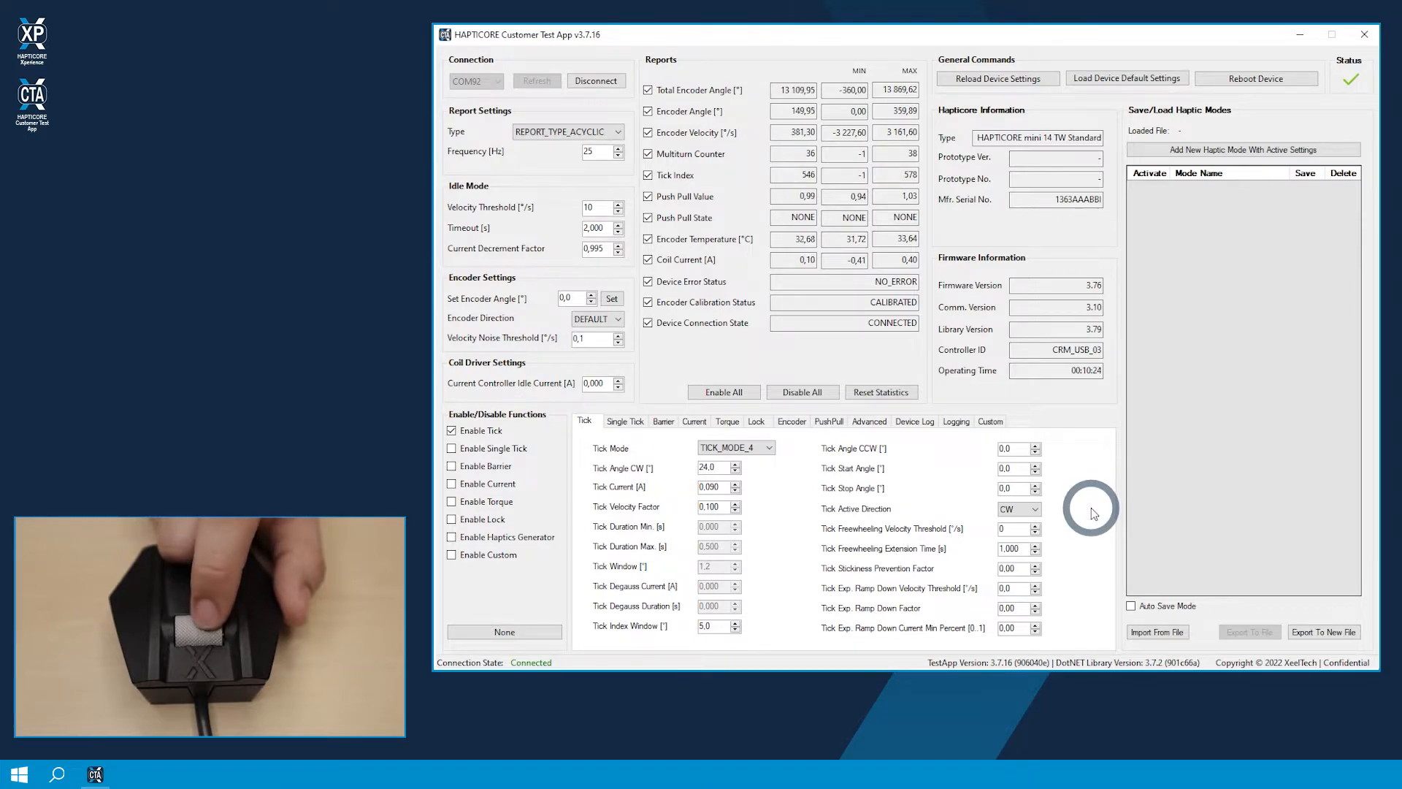
# Set the tick active direction to BOTH.
pyautogui.click(1020, 509)
pyautogui.click(1014, 522)
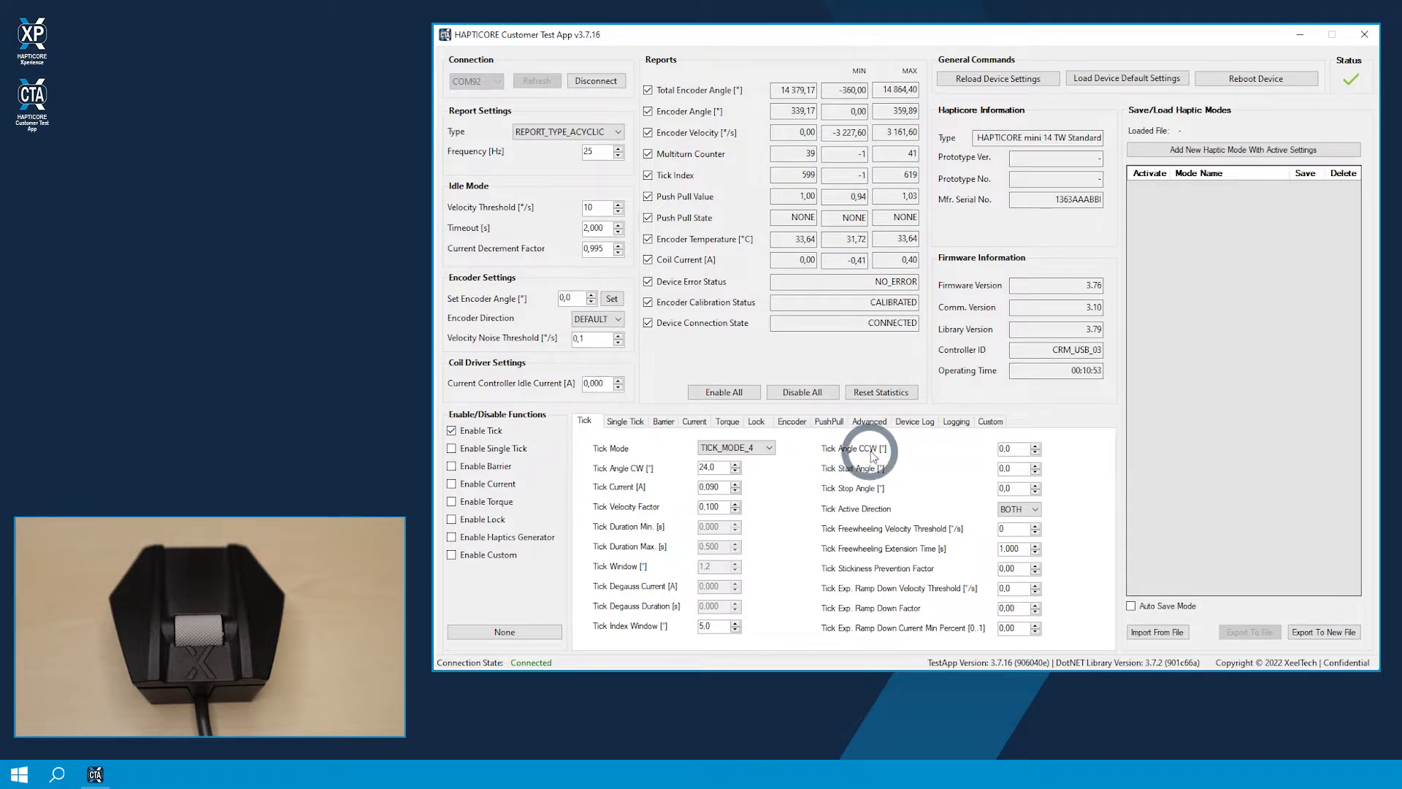
# Try a counter-clockwise tick angle of 10.0° alongside the existing clockwise angle.
pyautogui.doubleClick(701, 467)
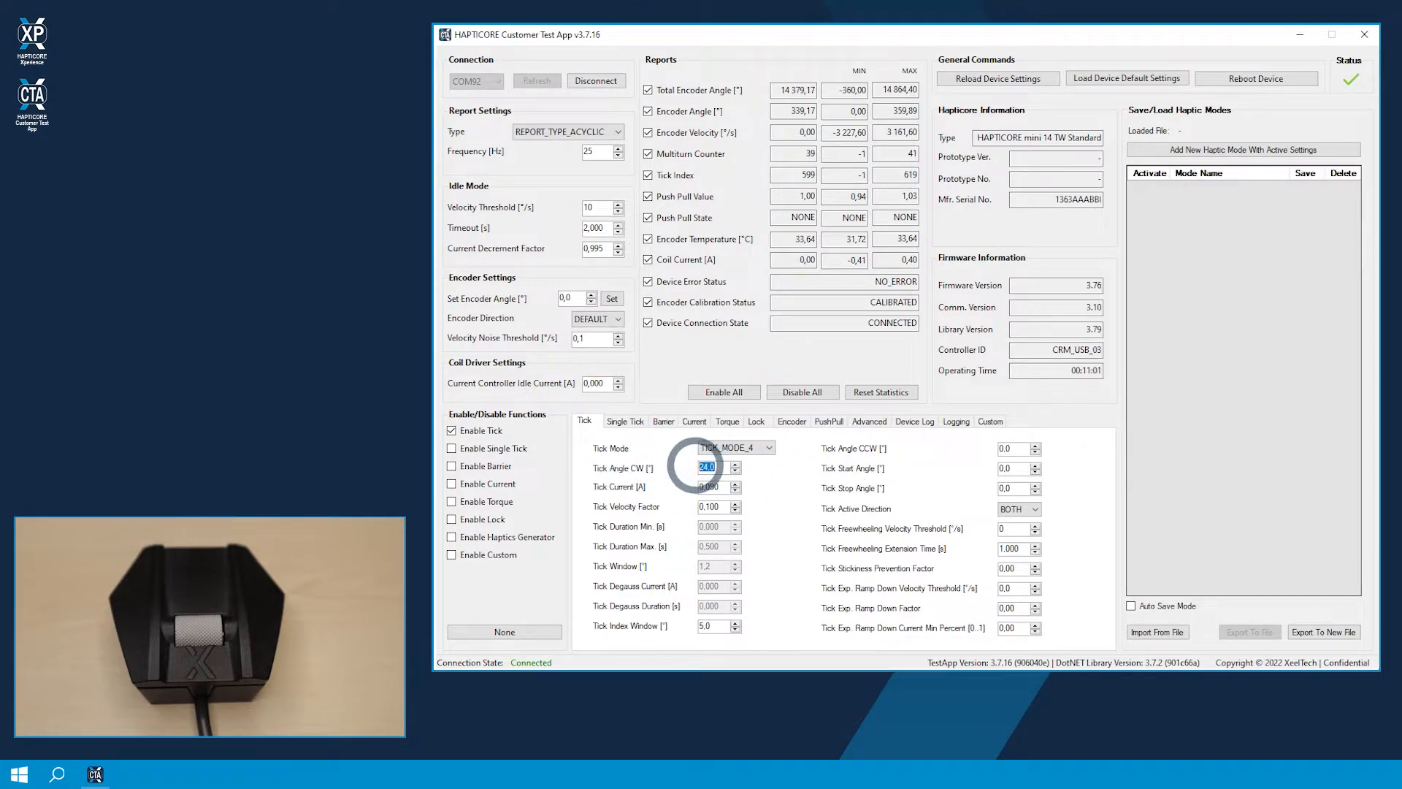
pyautogui.doubleClick(1011, 448)
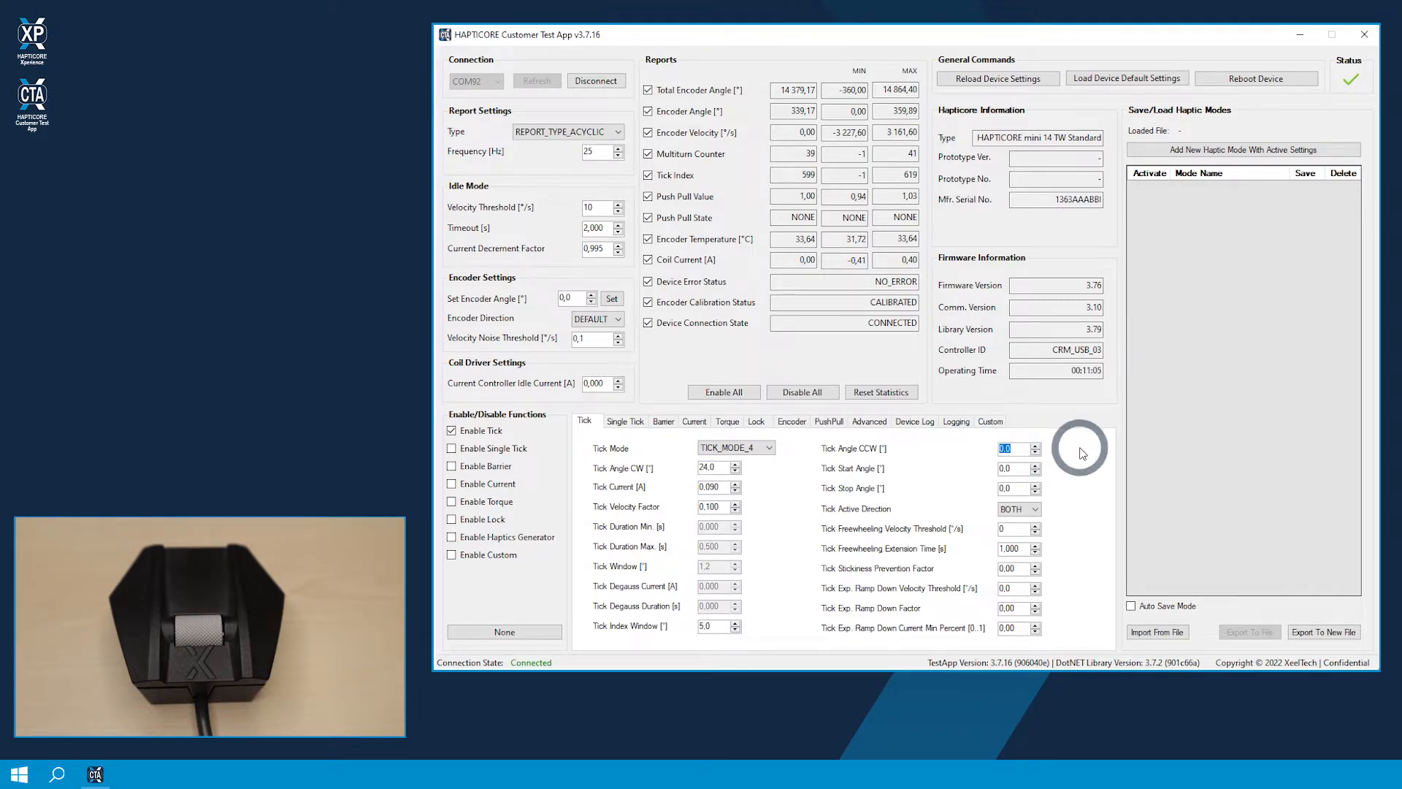
pyautogui.write('10')
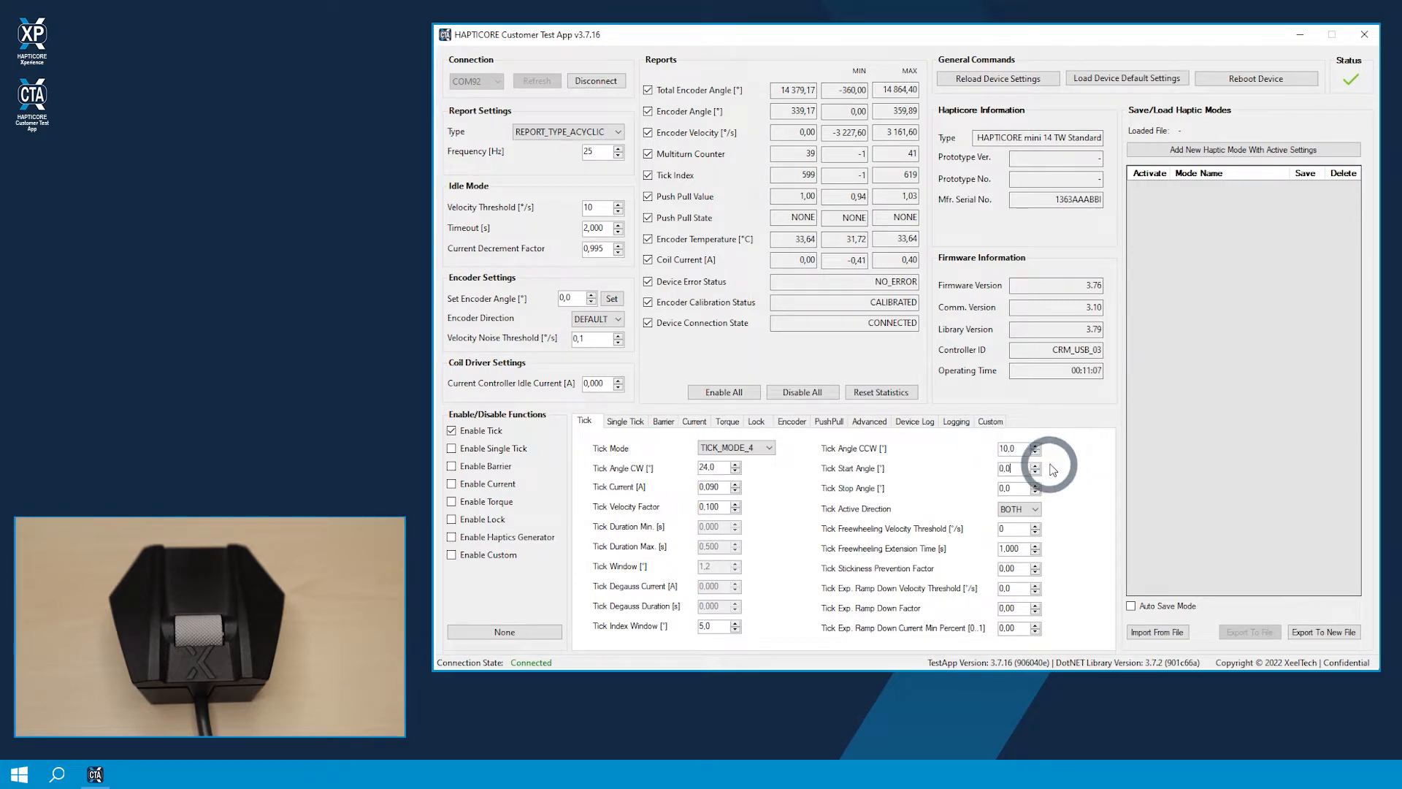
pyautogui.write('.0')
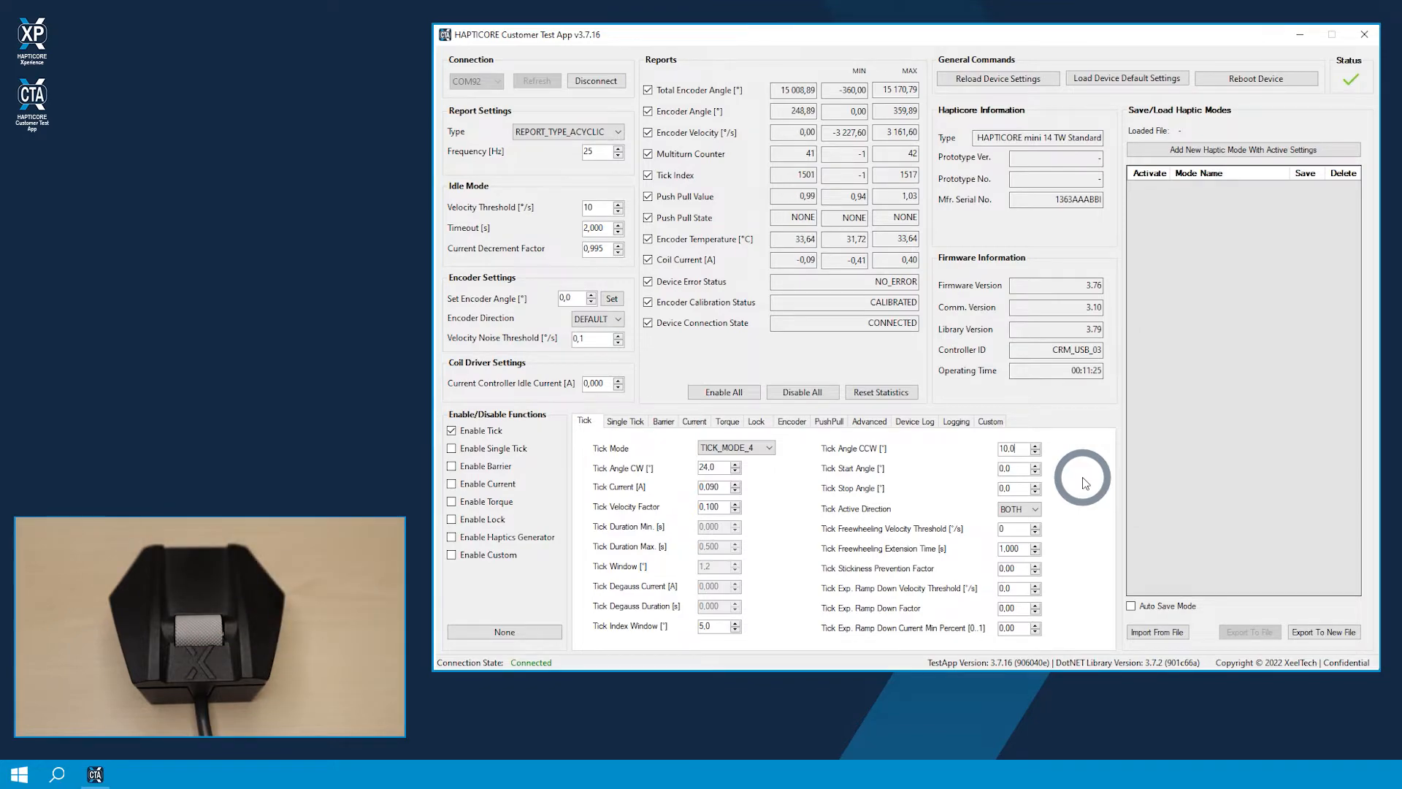
# Switch the tick mode to TICK_MODE_3.
pyautogui.click(792, 484)
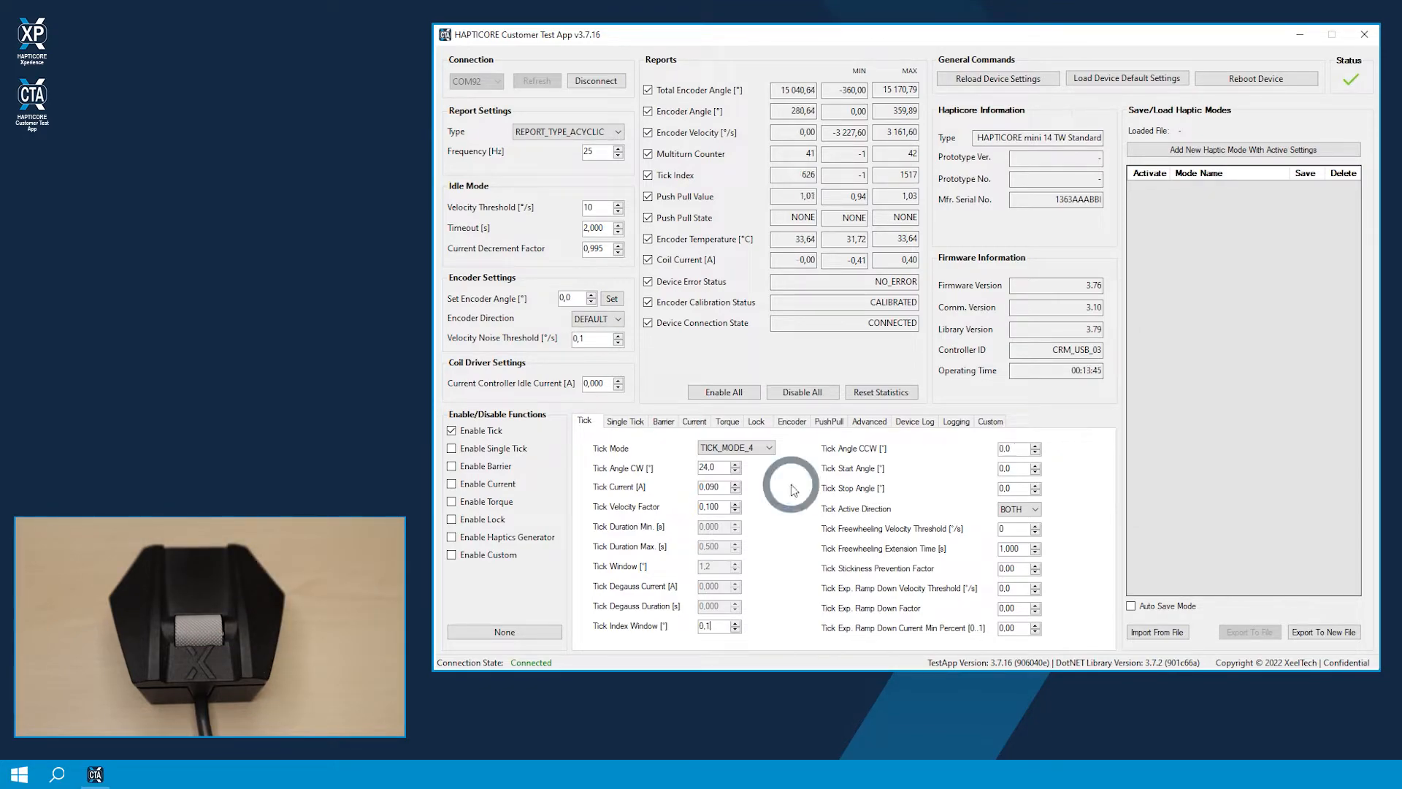
pyautogui.click(767, 450)
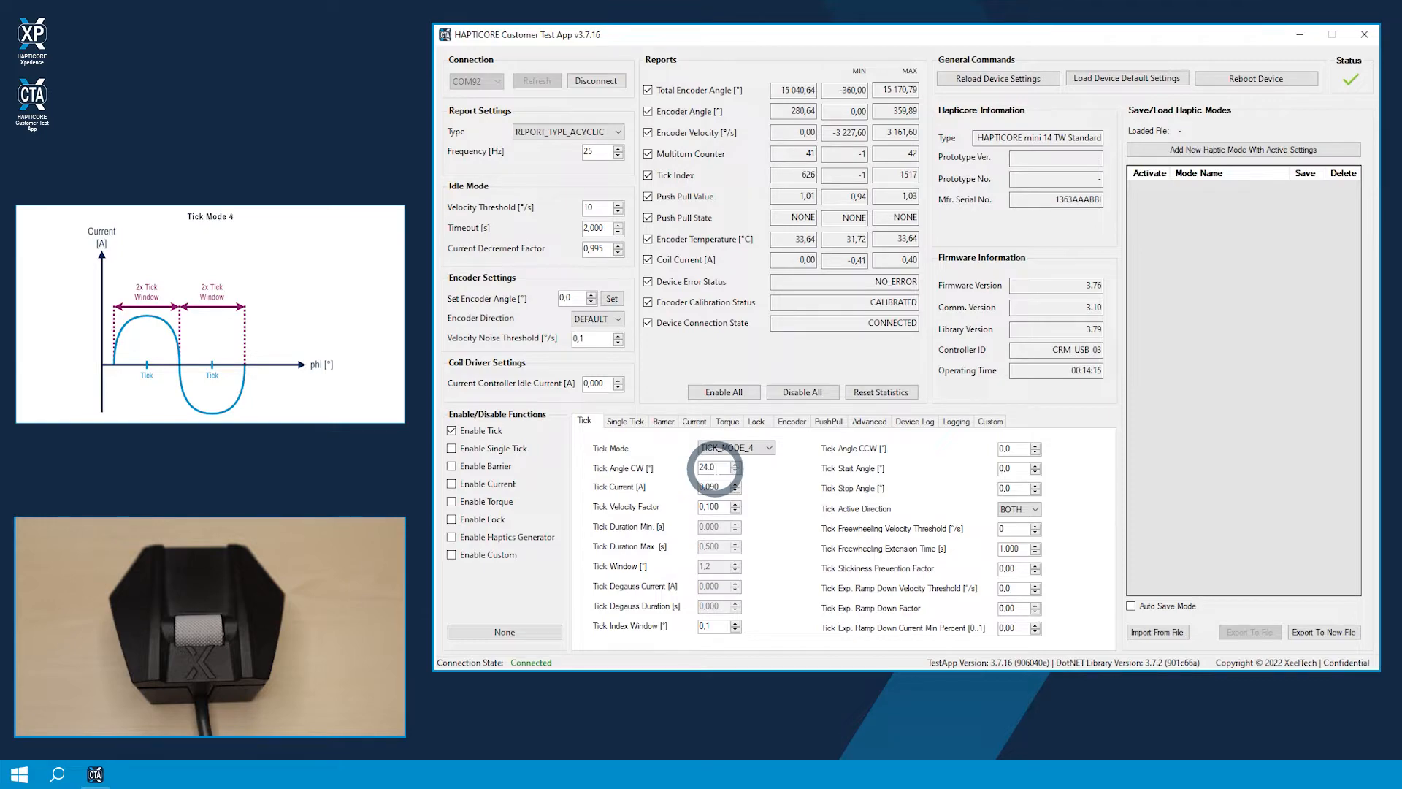
pyautogui.click(760, 448)
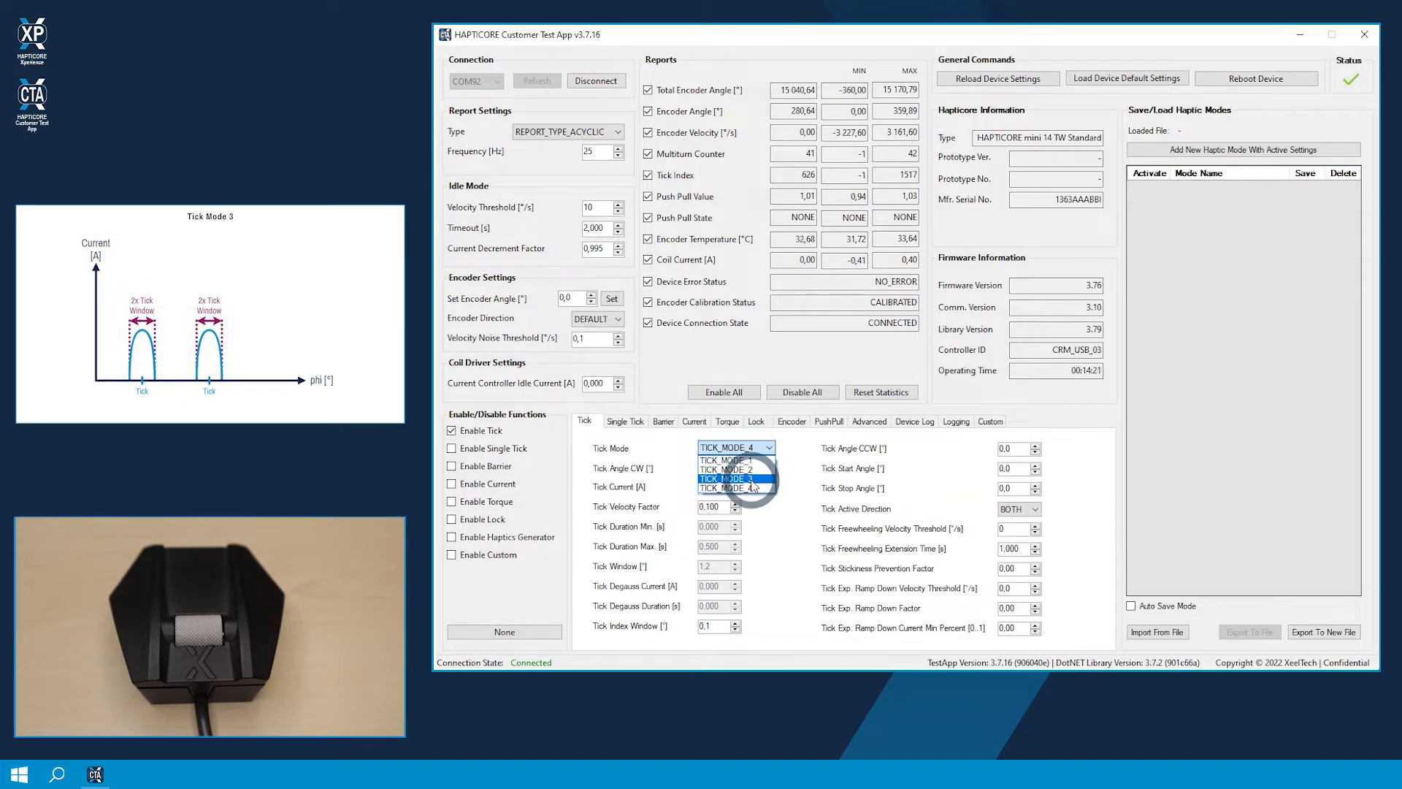
pyautogui.click(751, 480)
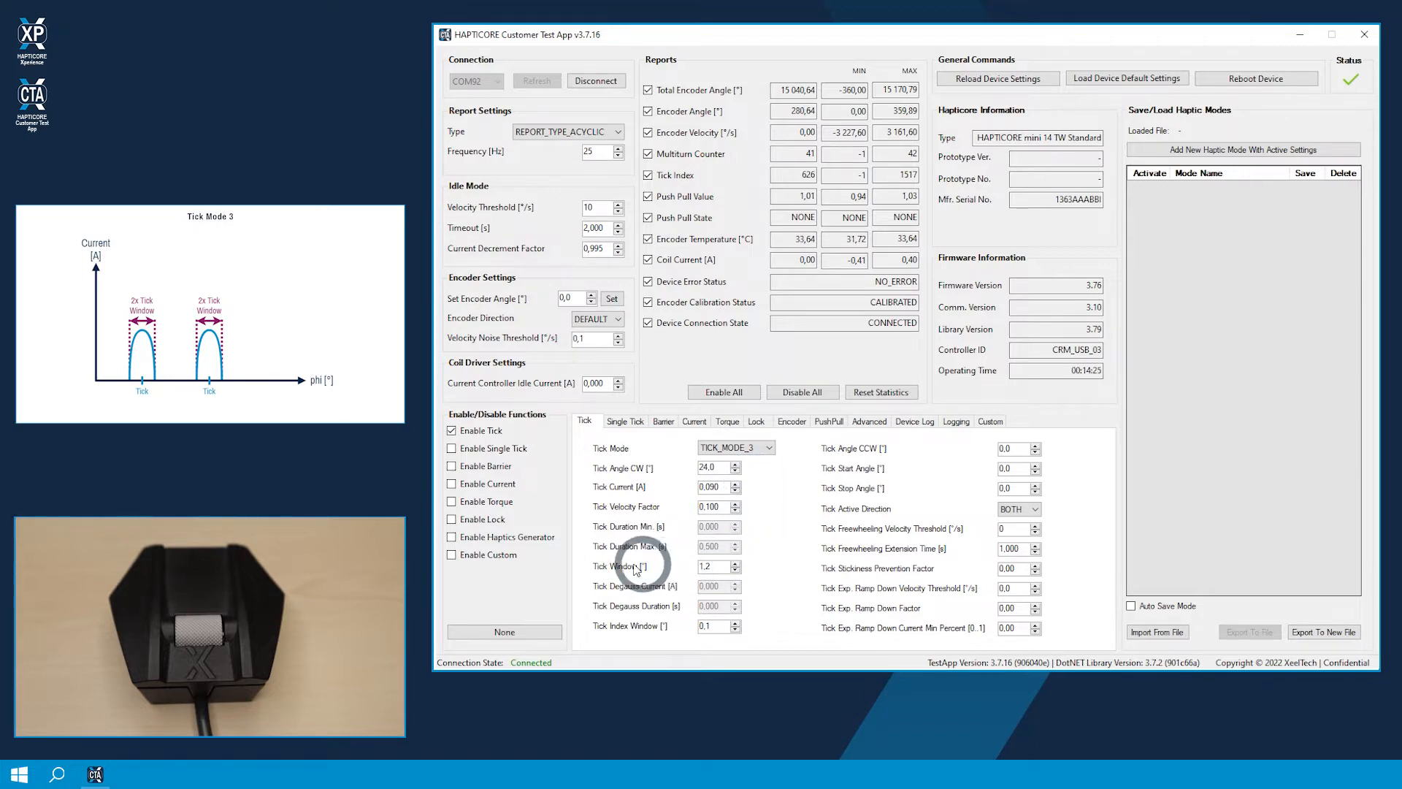
# Set the tick window to 10.0°.
pyautogui.click(715, 566)
pyautogui.moveTo(719, 566); pyautogui.dragTo(691, 567)
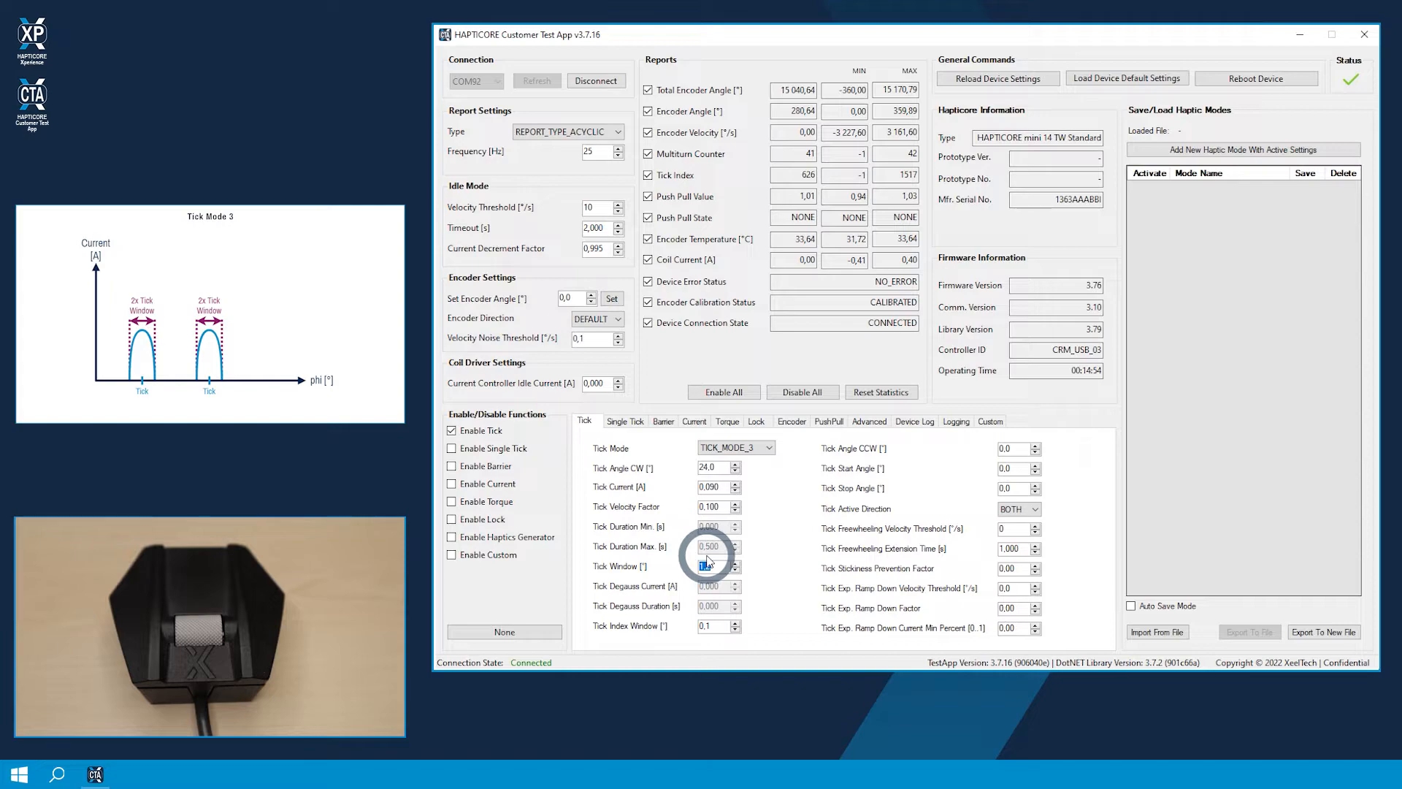
pyautogui.write('10')
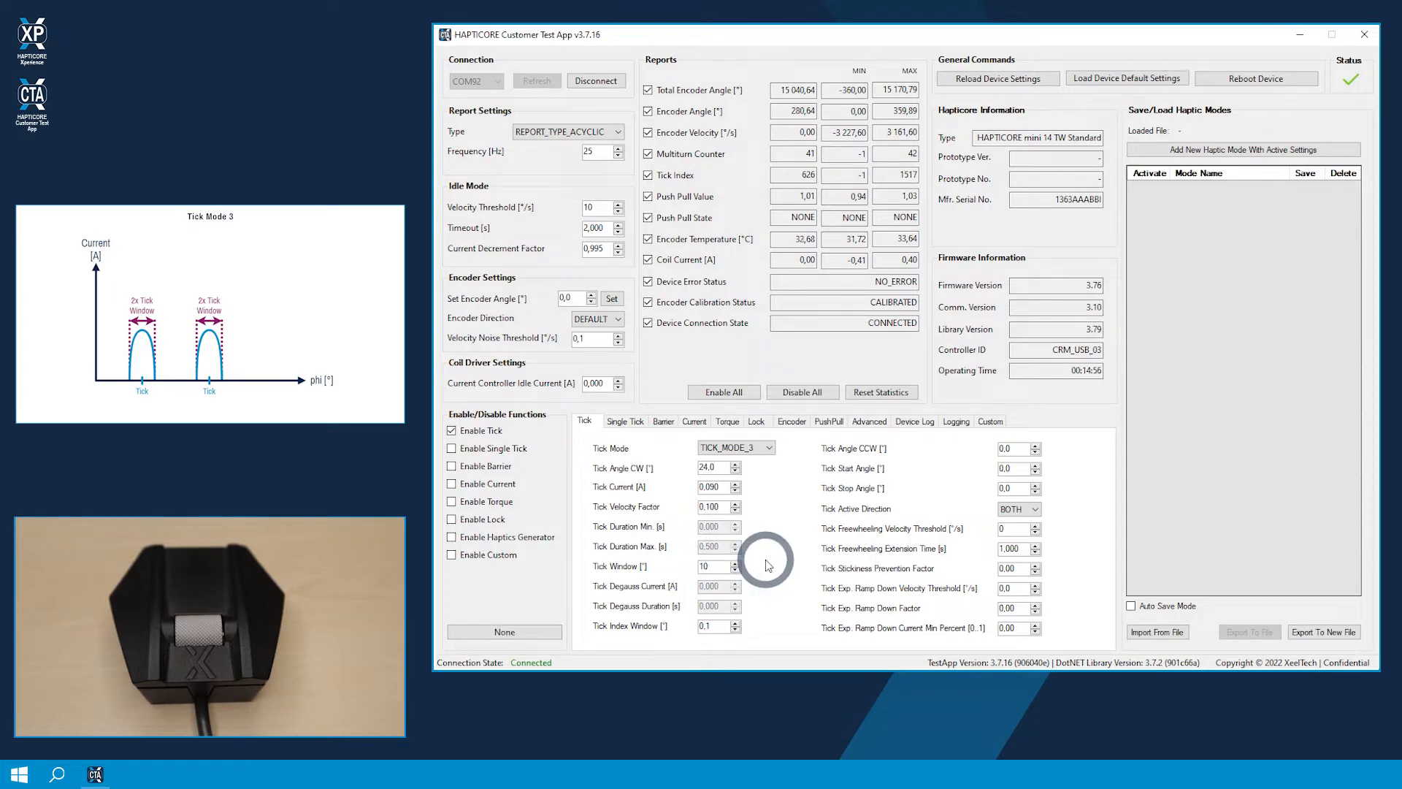
pyautogui.press('Return')
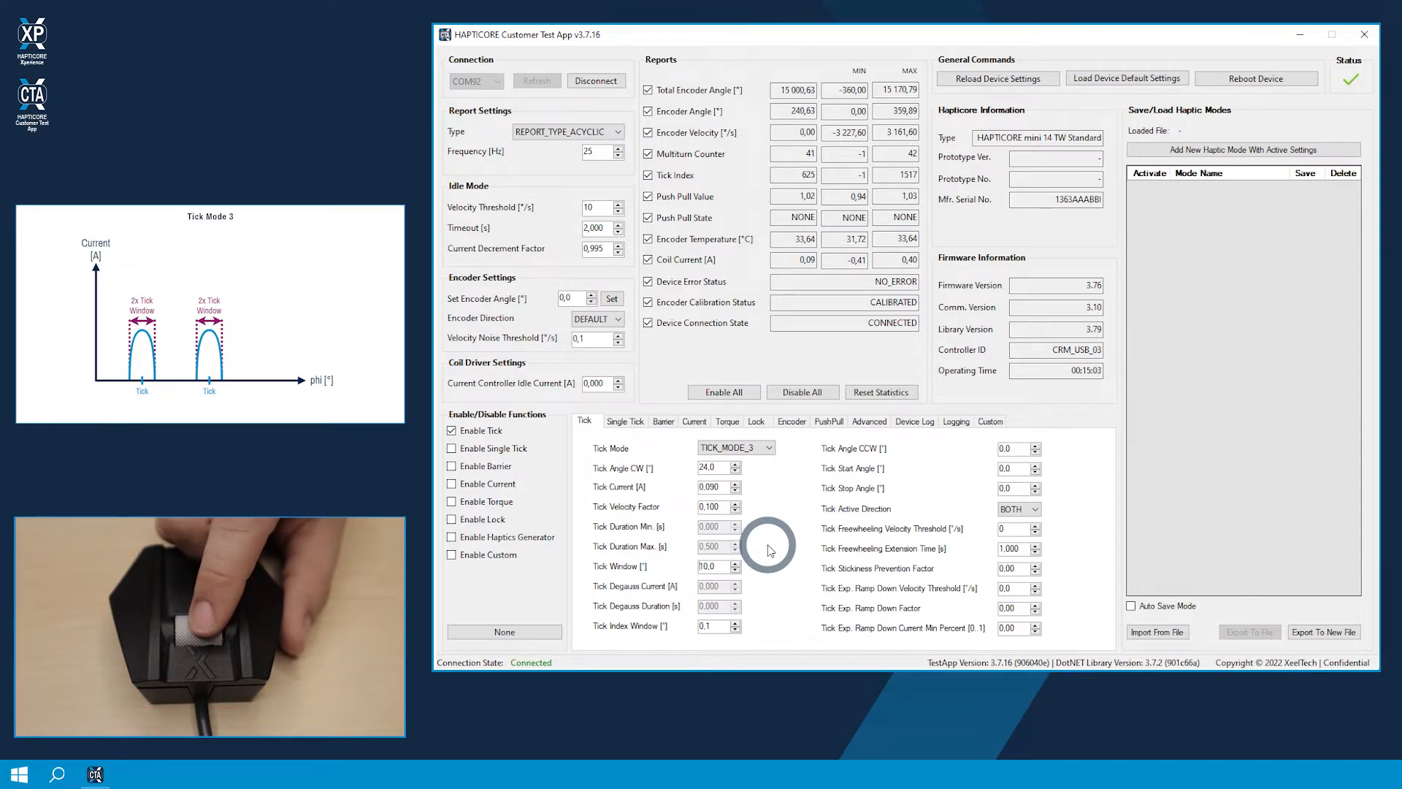
# Reduce the tick window to 2.0°.
pyautogui.click(736, 570)
pyautogui.click(735, 570)
pyautogui.click(735, 571)
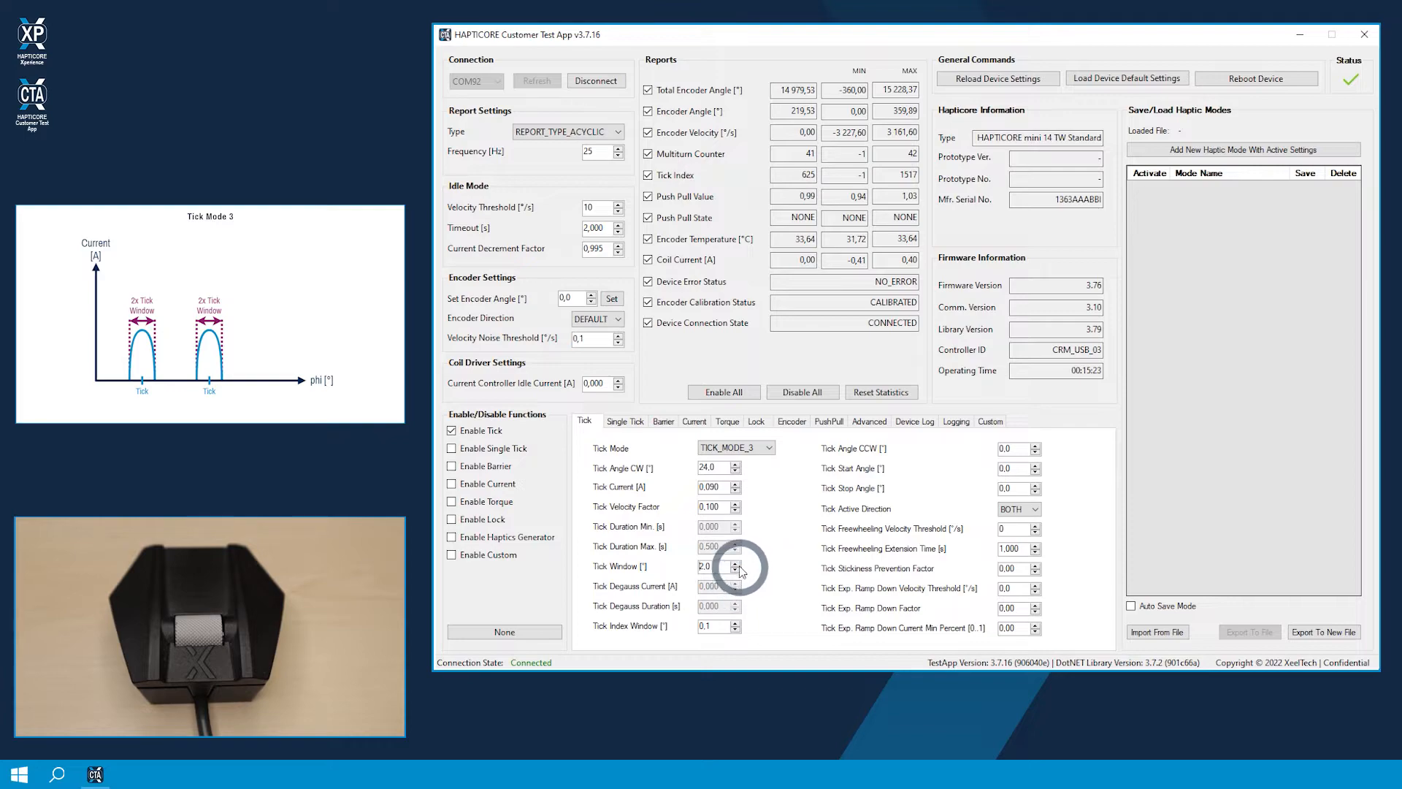
# Set the tick window to 8°.
pyautogui.moveTo(720, 565); pyautogui.dragTo(666, 564)
pyautogui.write('4')
pyautogui.press('Return')
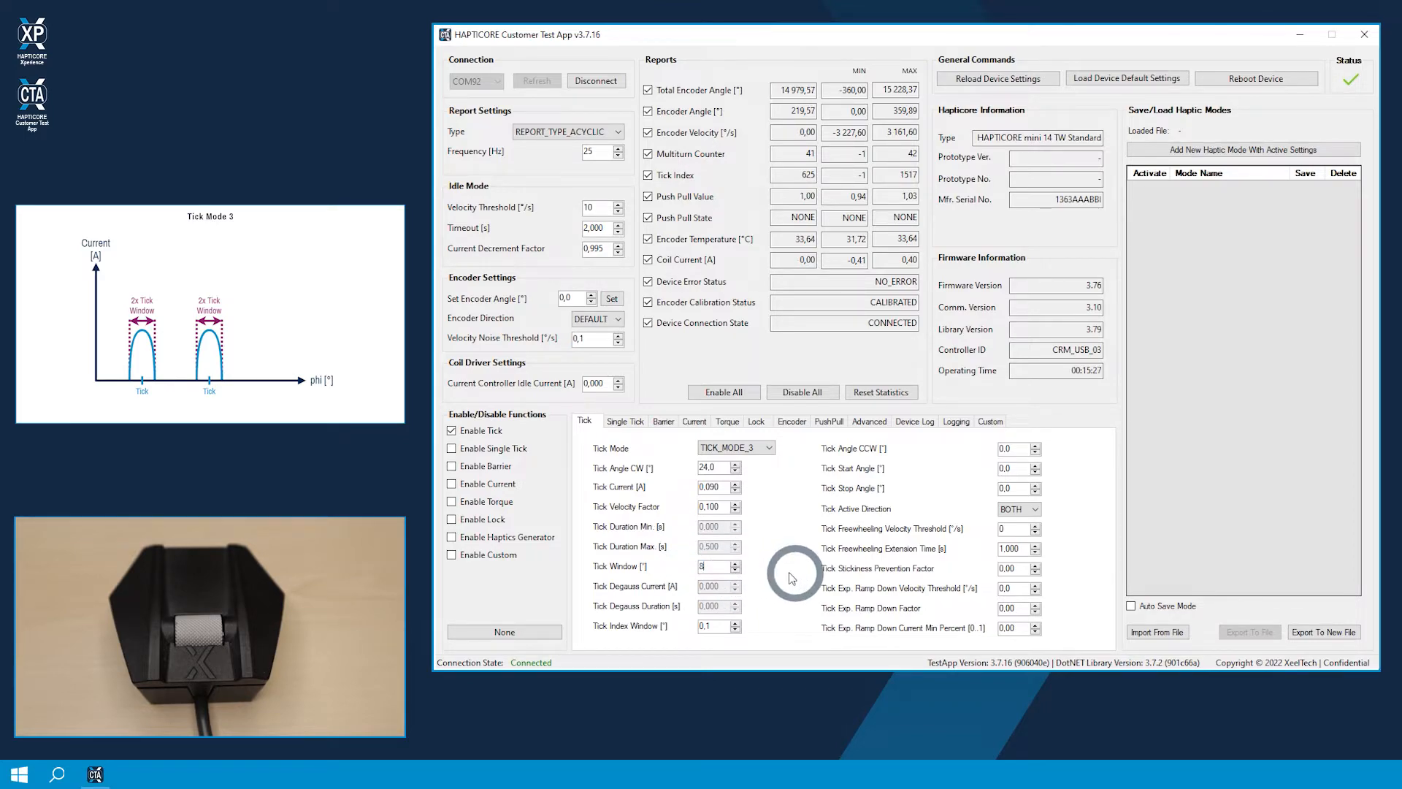
# Try TICK_MODE_2 as the tick mode and switch it to TICK_MODE_1.
pyautogui.click(758, 448)
pyautogui.click(752, 470)
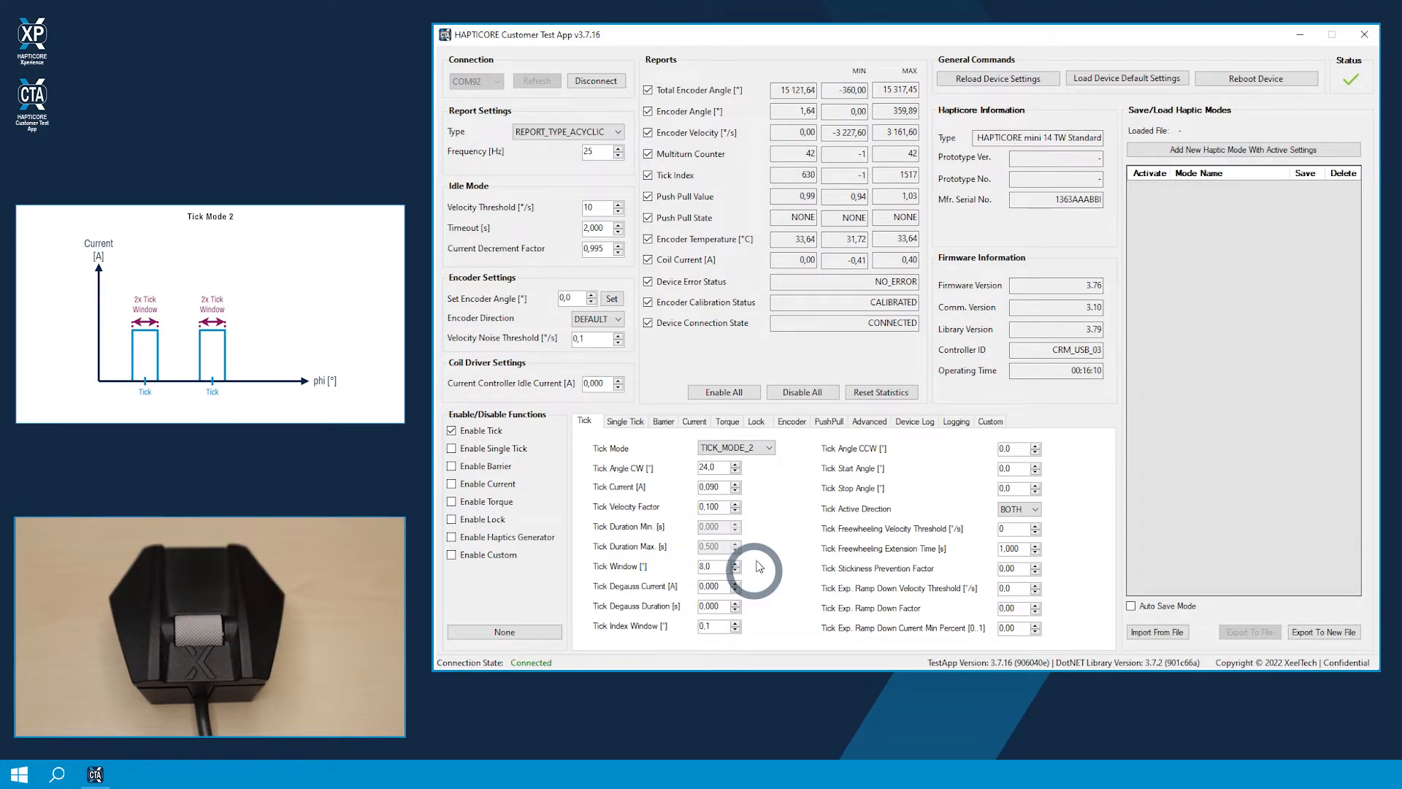
pyautogui.click(753, 449)
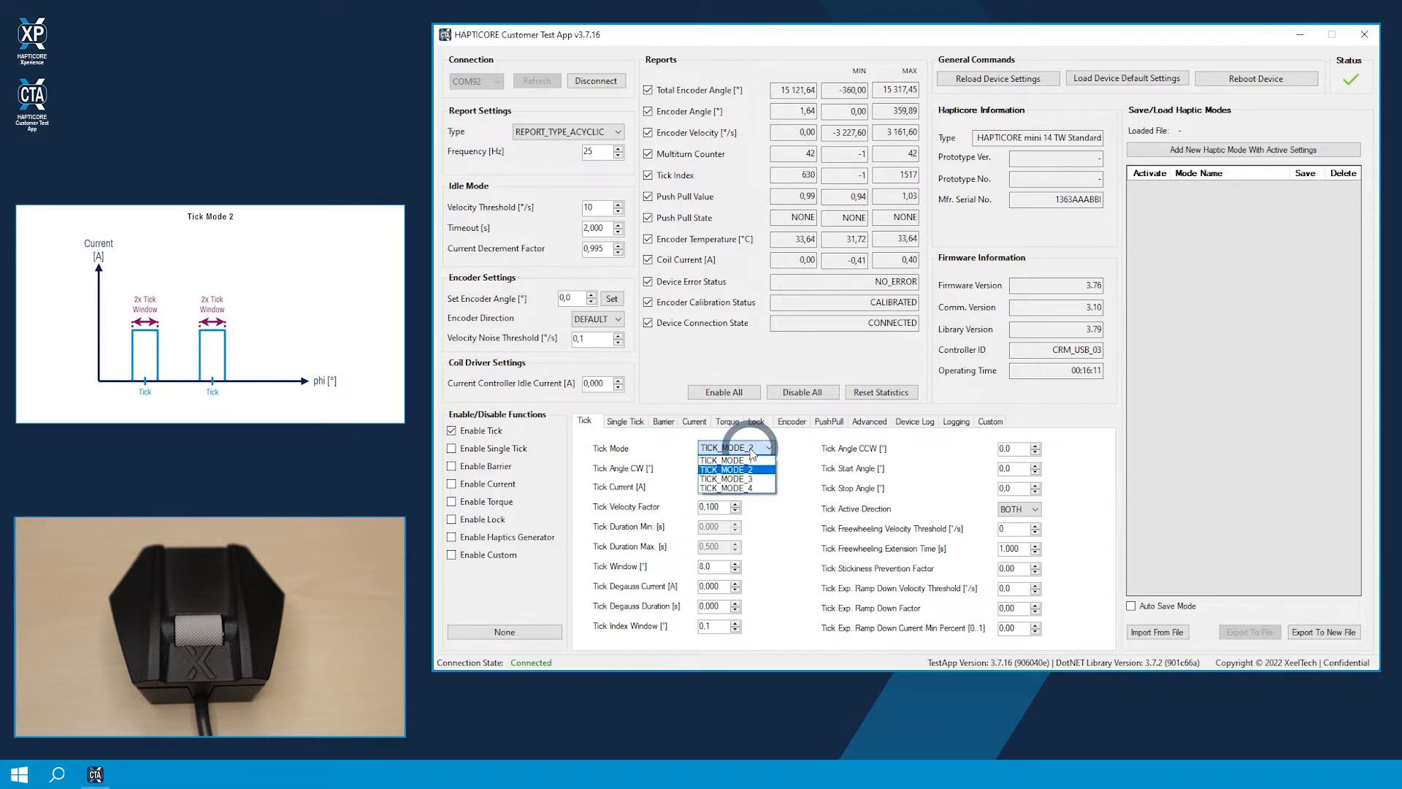
pyautogui.click(757, 460)
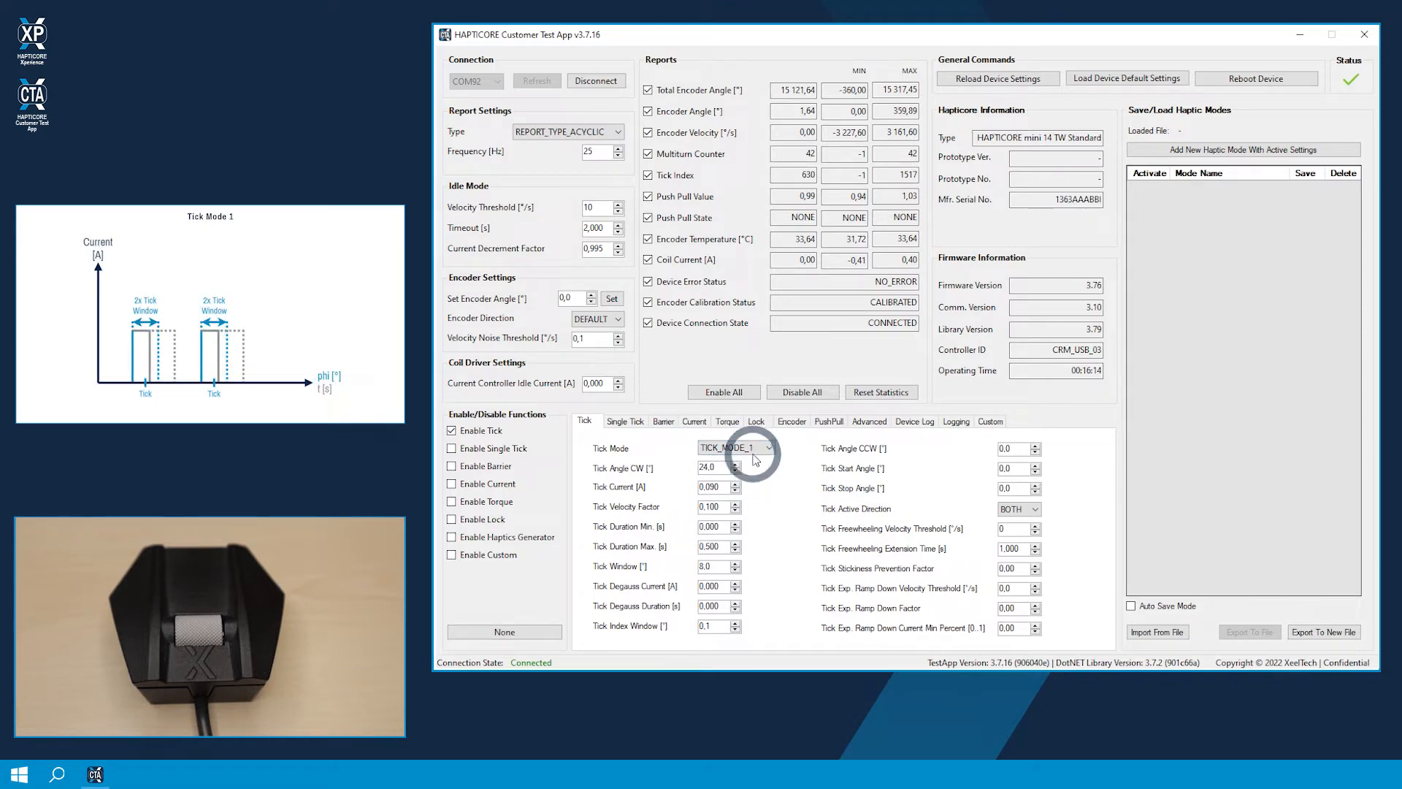
# Set the tick current to 0.200 A, minimum tick duration to 0.001 s, maximum duration to 0.050 s and tick window to 7.0°.
pyautogui.click(759, 539)
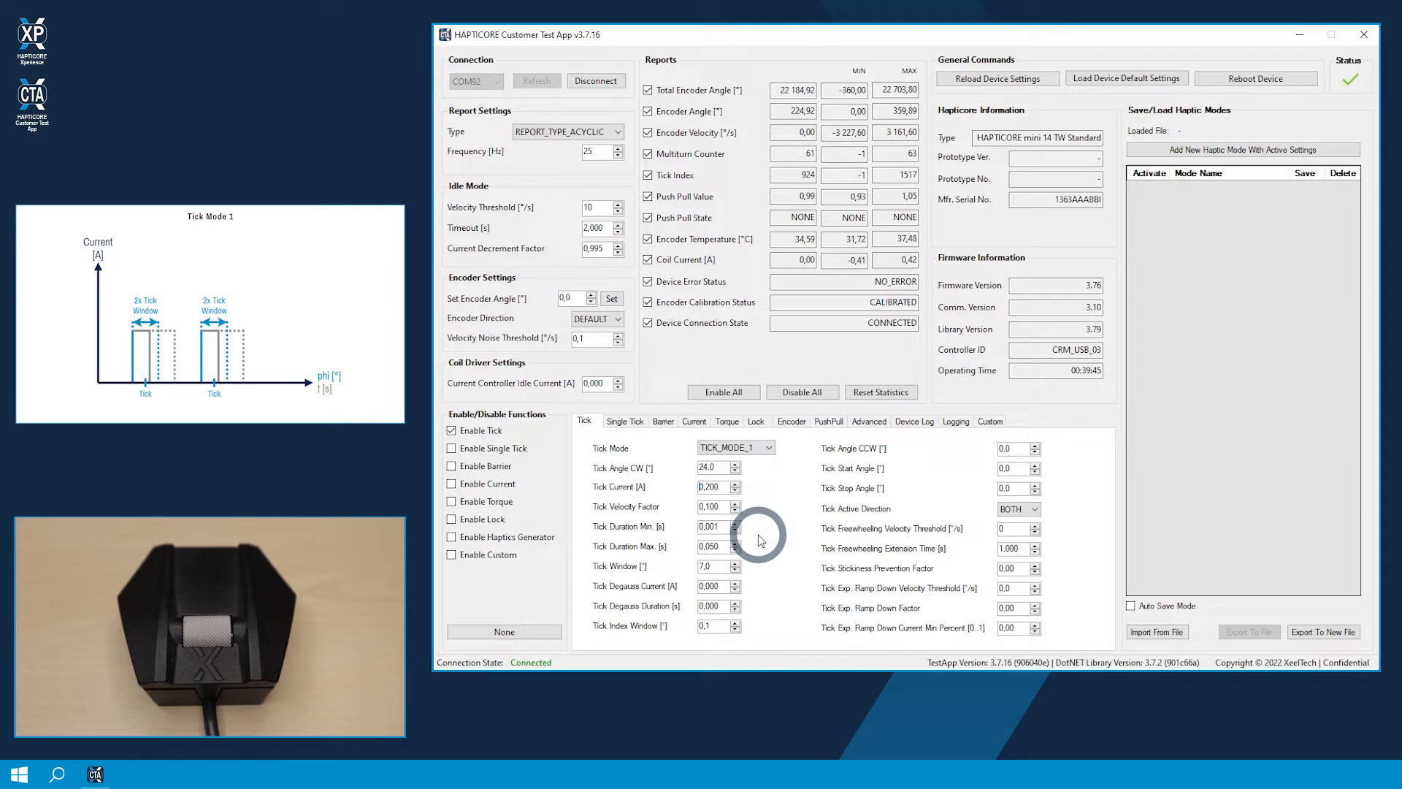
pyautogui.click(717, 527)
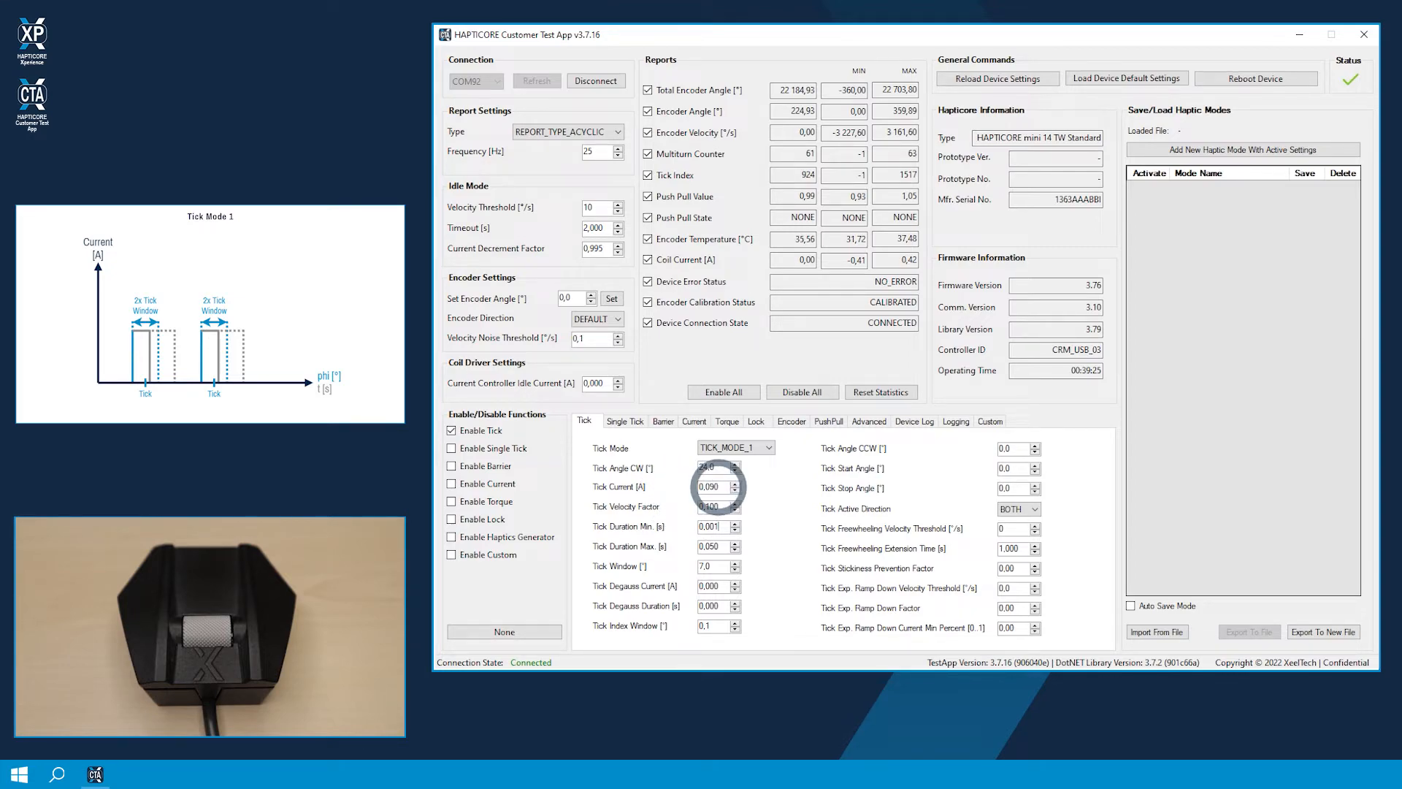
pyautogui.moveTo(719, 486); pyautogui.dragTo(706, 486)
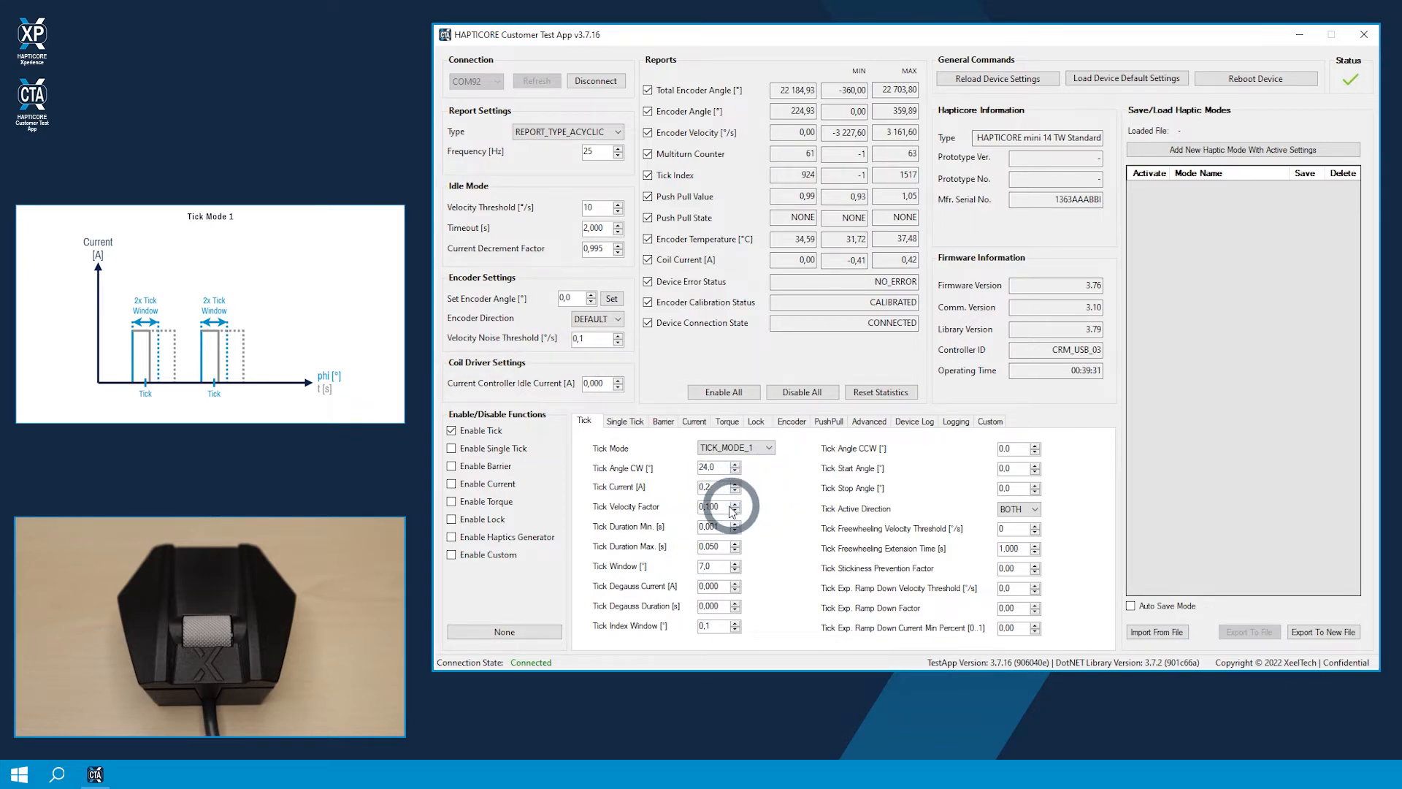
pyautogui.press('Return')
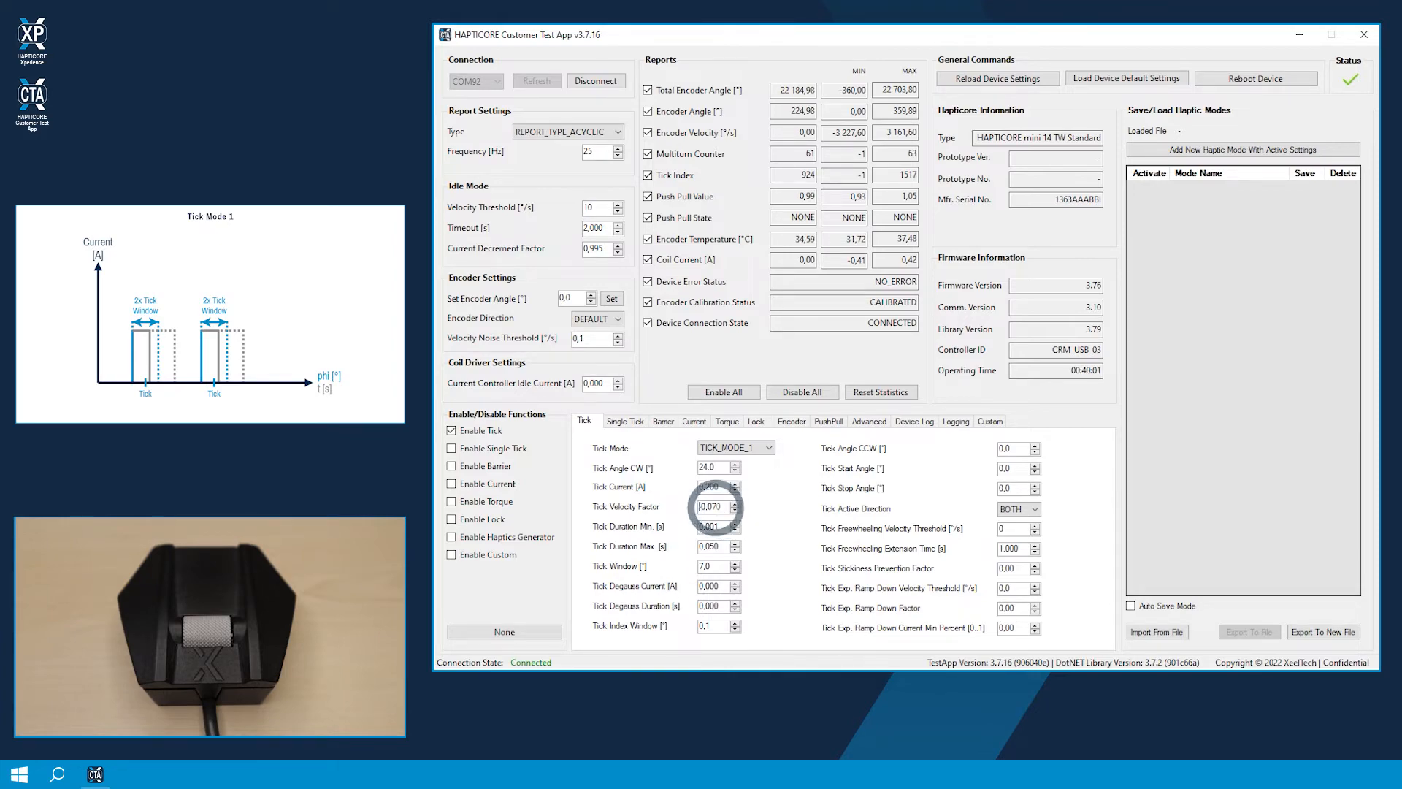
# Set the tick velocity factor to -0.070 and narrow the tick window to 1.0°.
pyautogui.scroll(1, 719, 508)
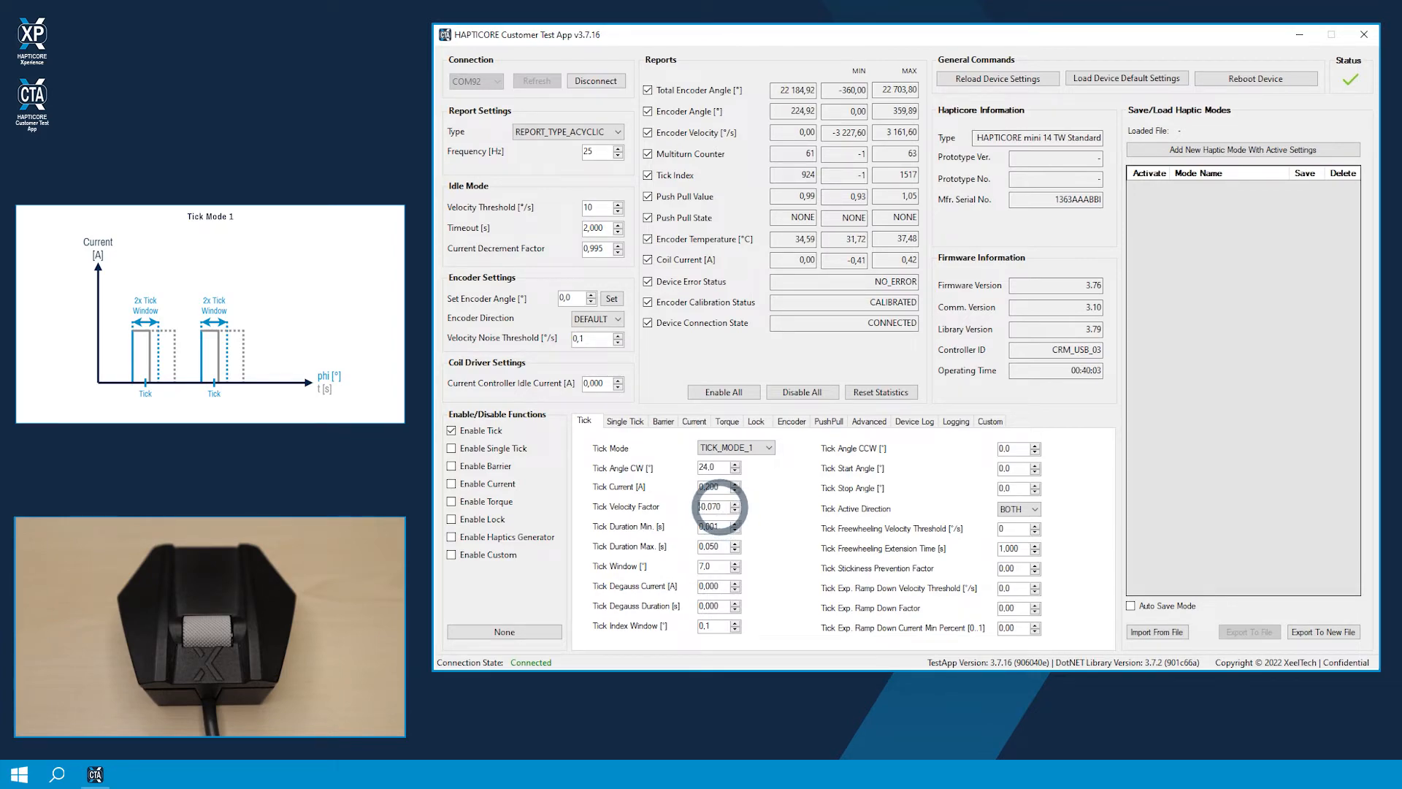
pyautogui.click(721, 526)
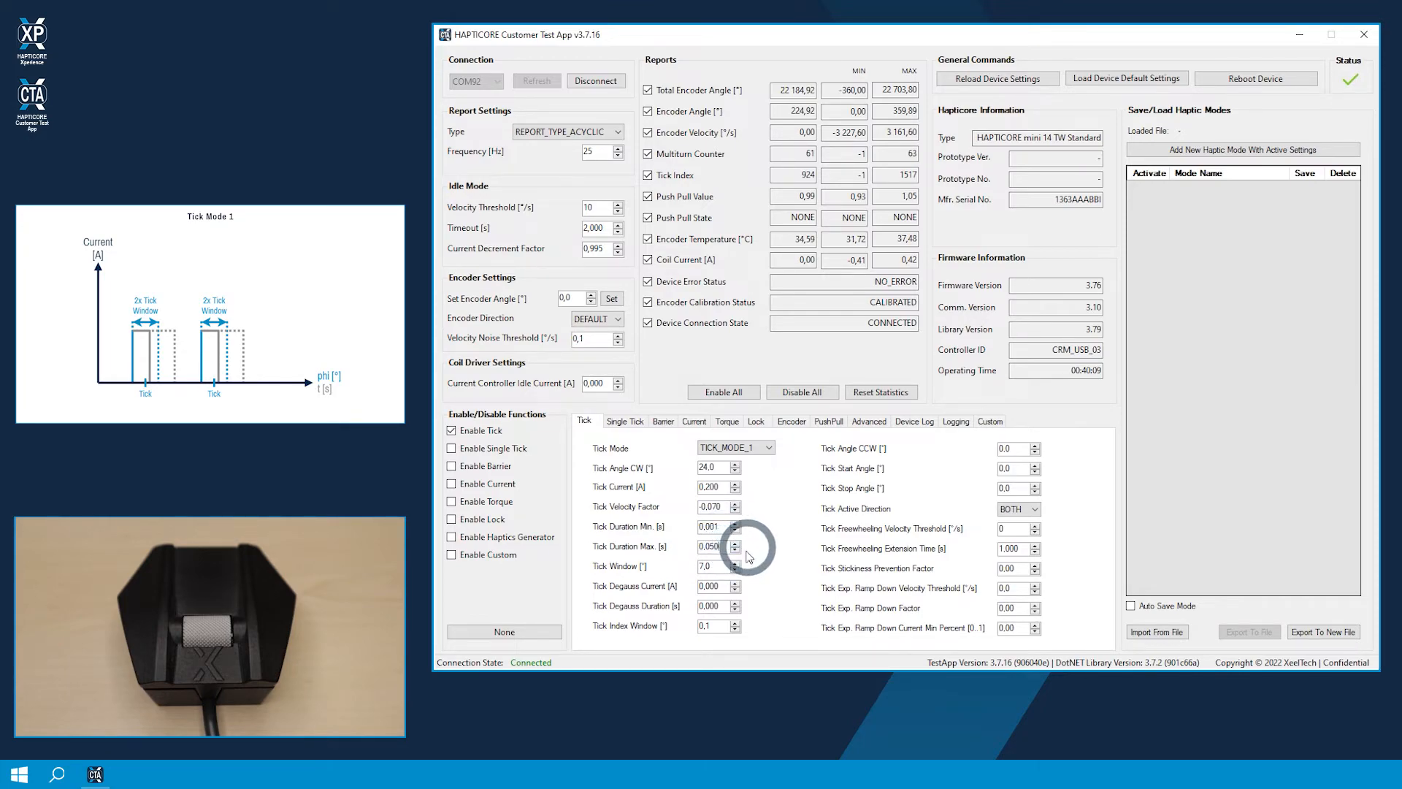
pyautogui.doubleClick(705, 567)
pyautogui.write('1')
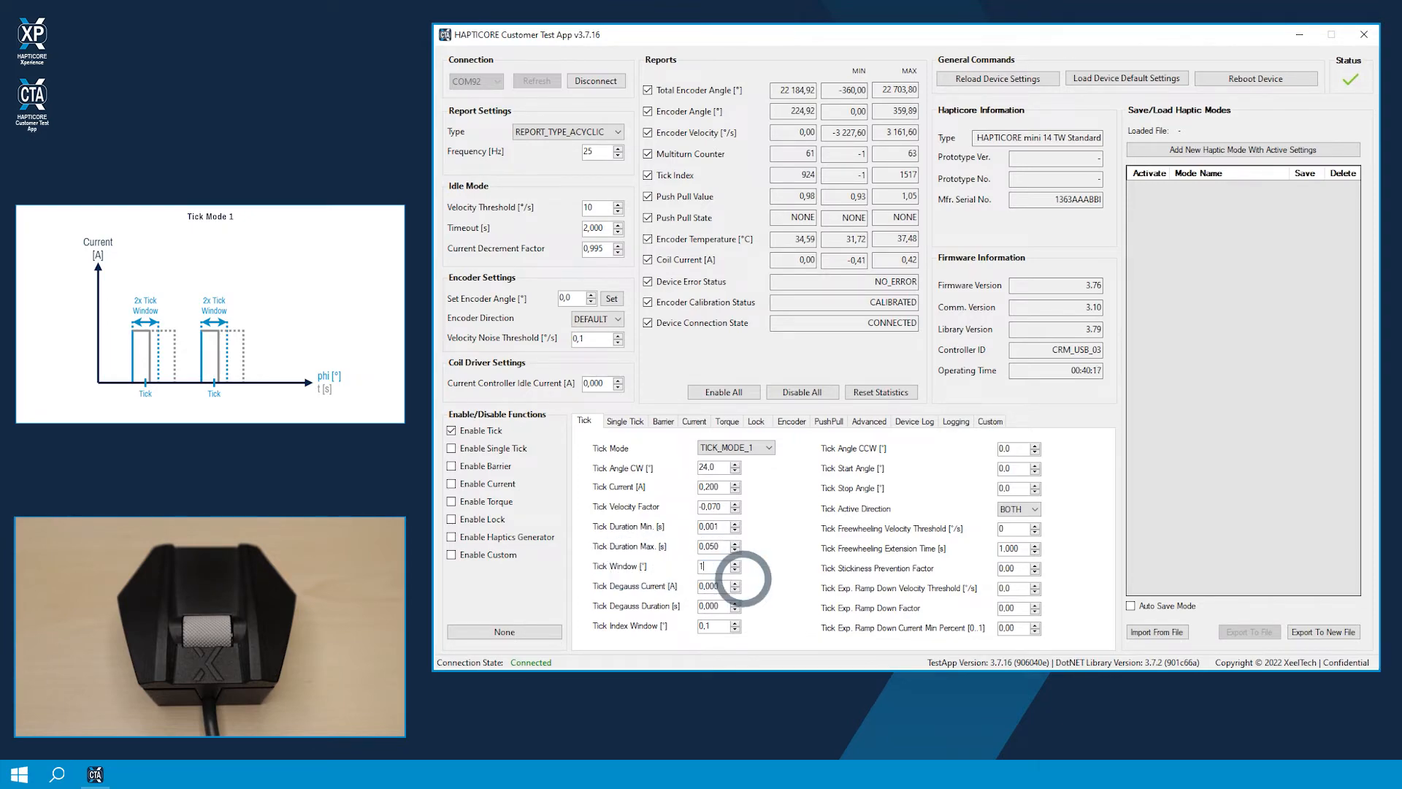
pyautogui.write(',0')
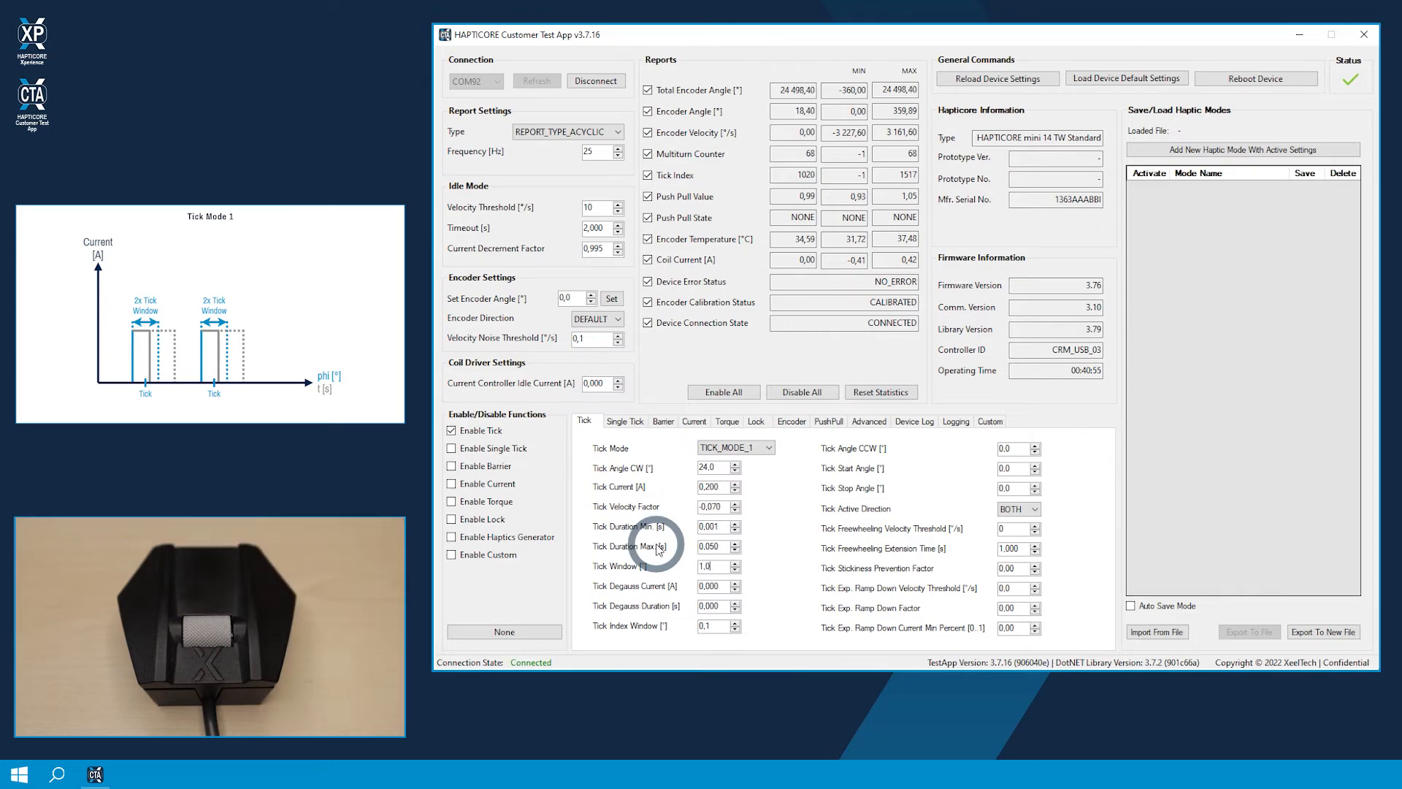
# Save the active settings as a new haptic mode named TickMode1.
pyautogui.click(1205, 150)
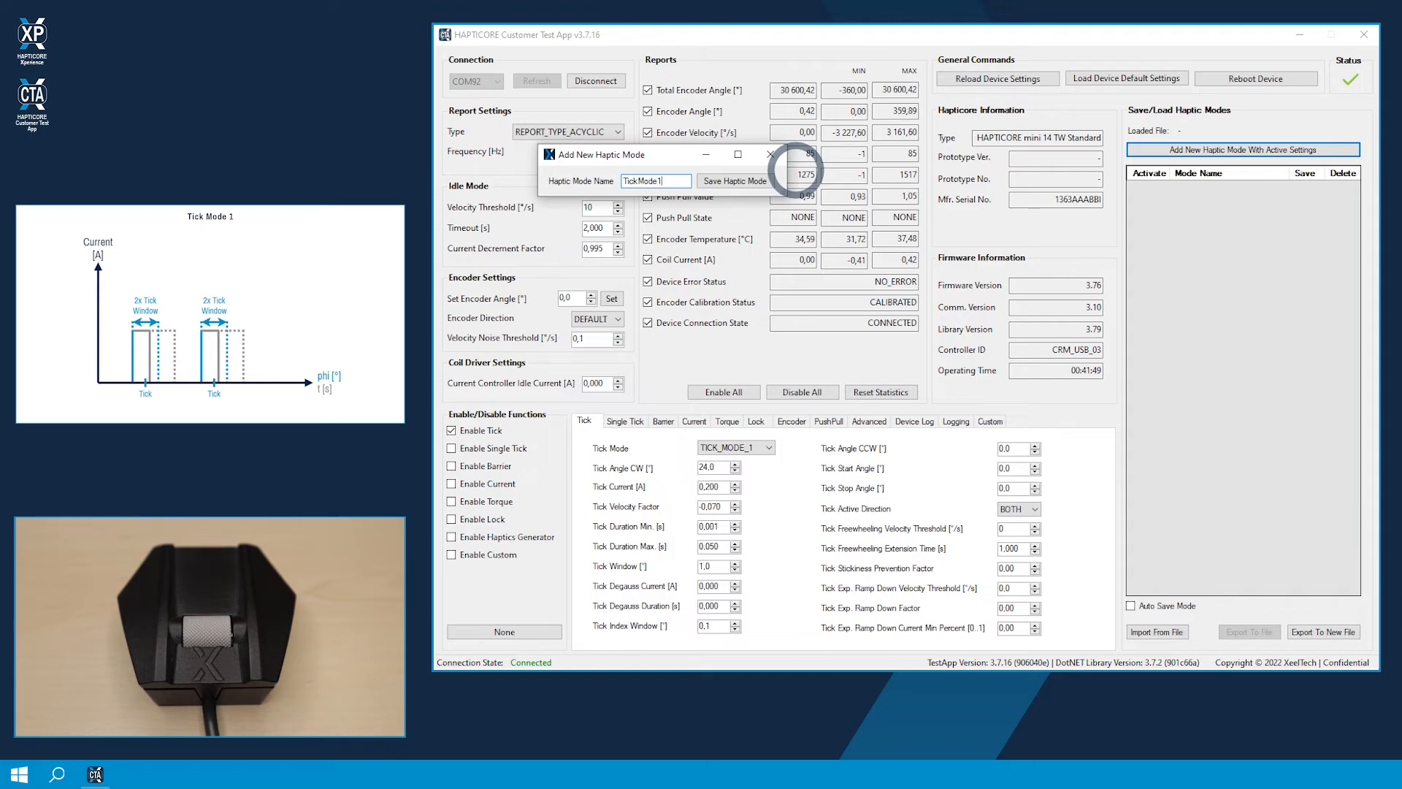
pyautogui.write('TickMode1')
pyautogui.press('Return')
# Switch the tick mode to TICK_MODE_2 with a tick current of 0.060 A, velocity factor of 0.030 and tick window of 9.0°.
pyautogui.click(768, 447)
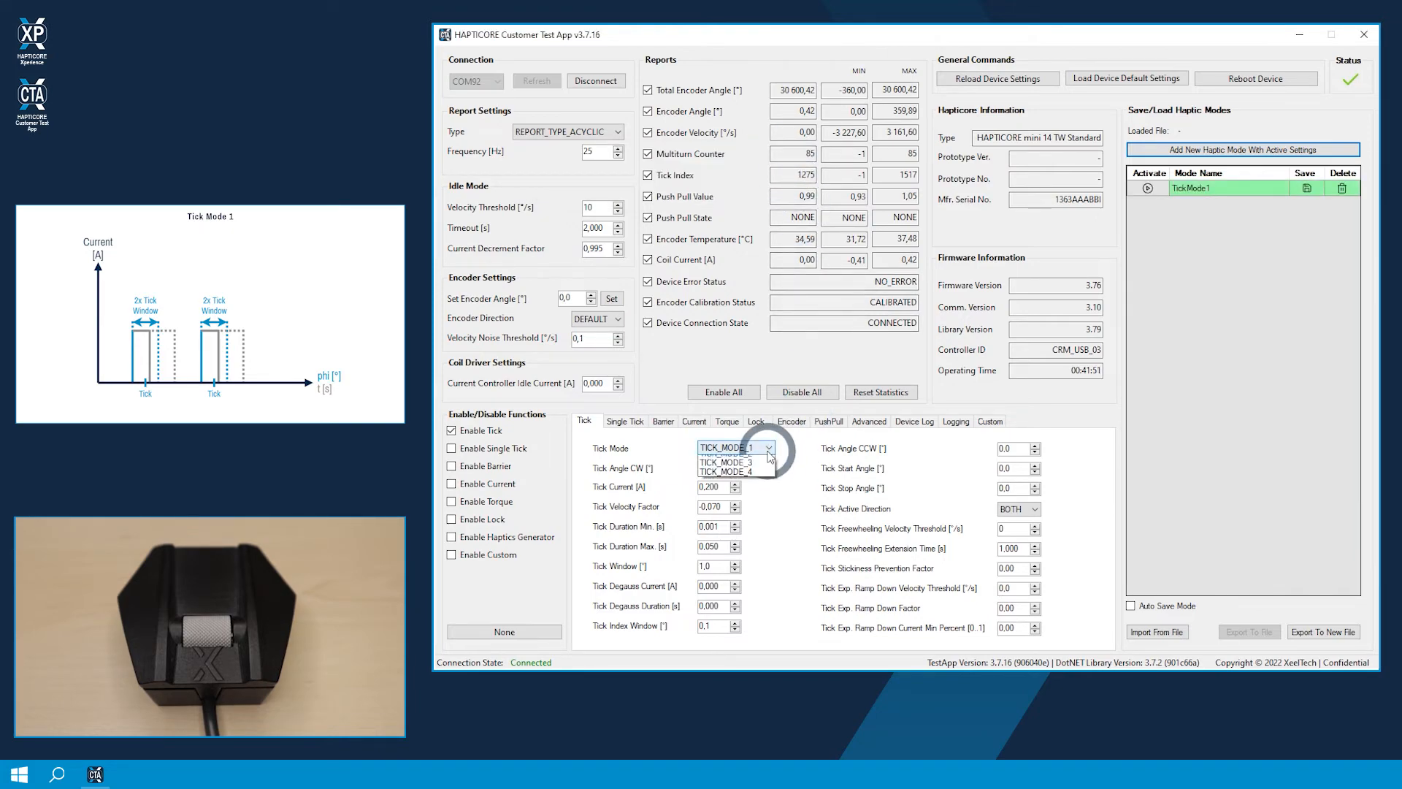
pyautogui.click(759, 474)
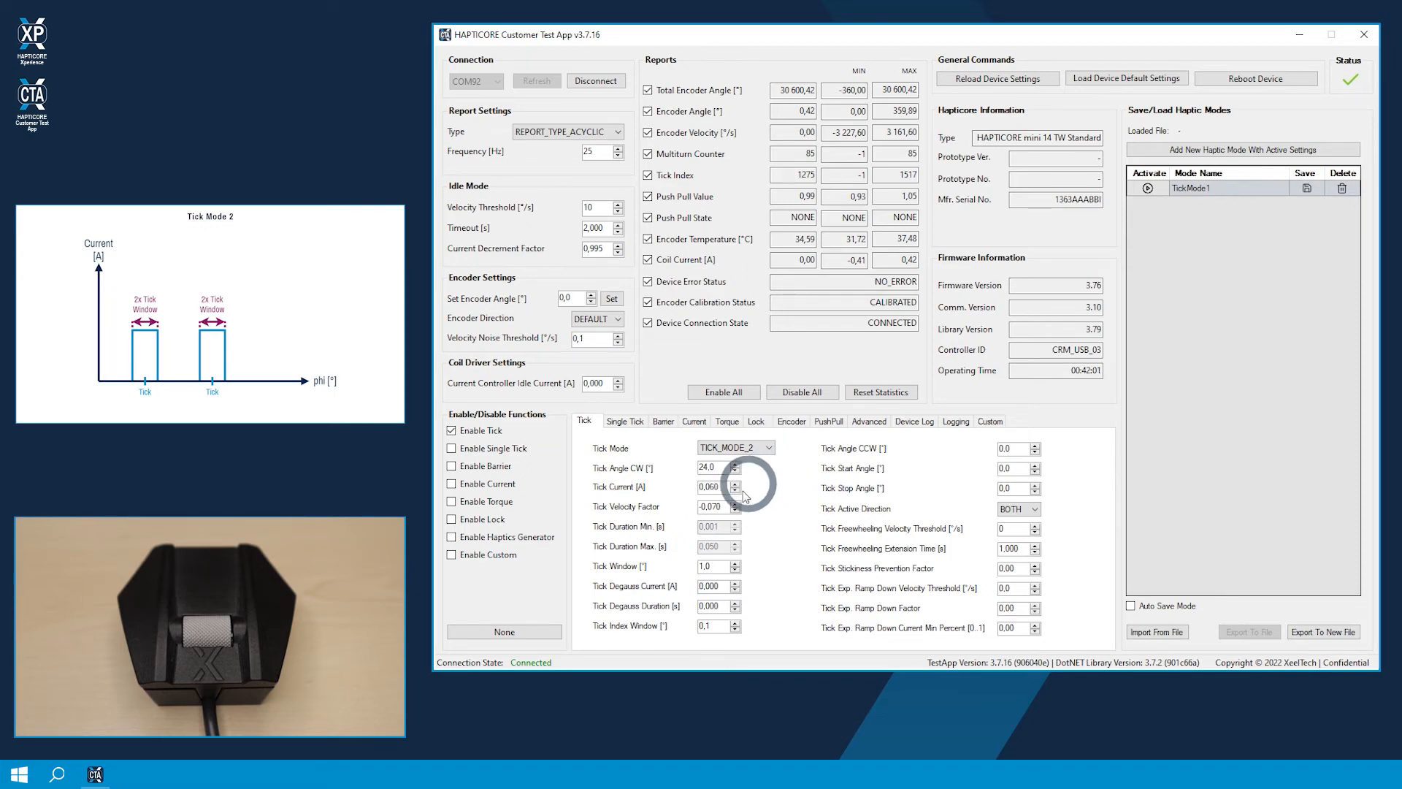
pyautogui.doubleClick(705, 506)
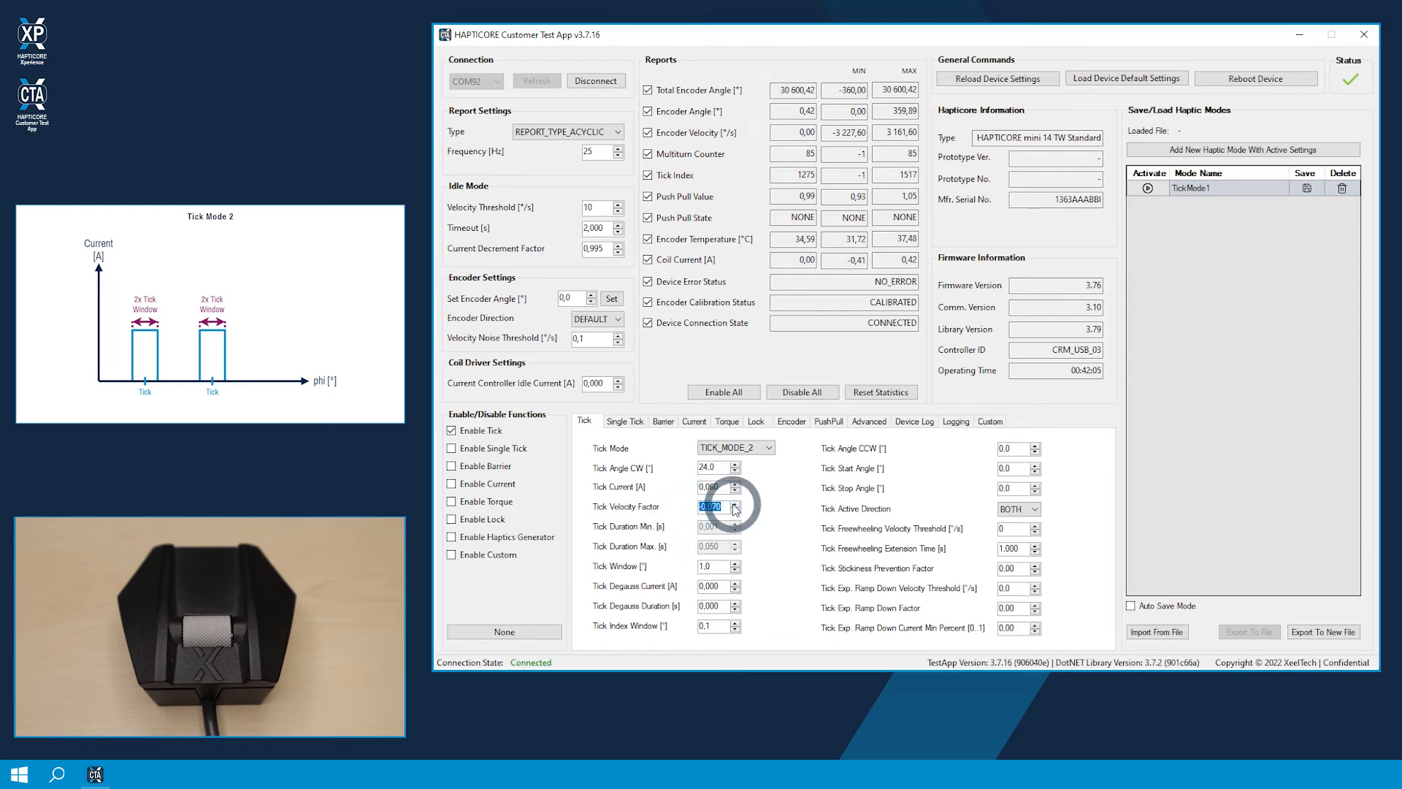
pyautogui.write('0,030')
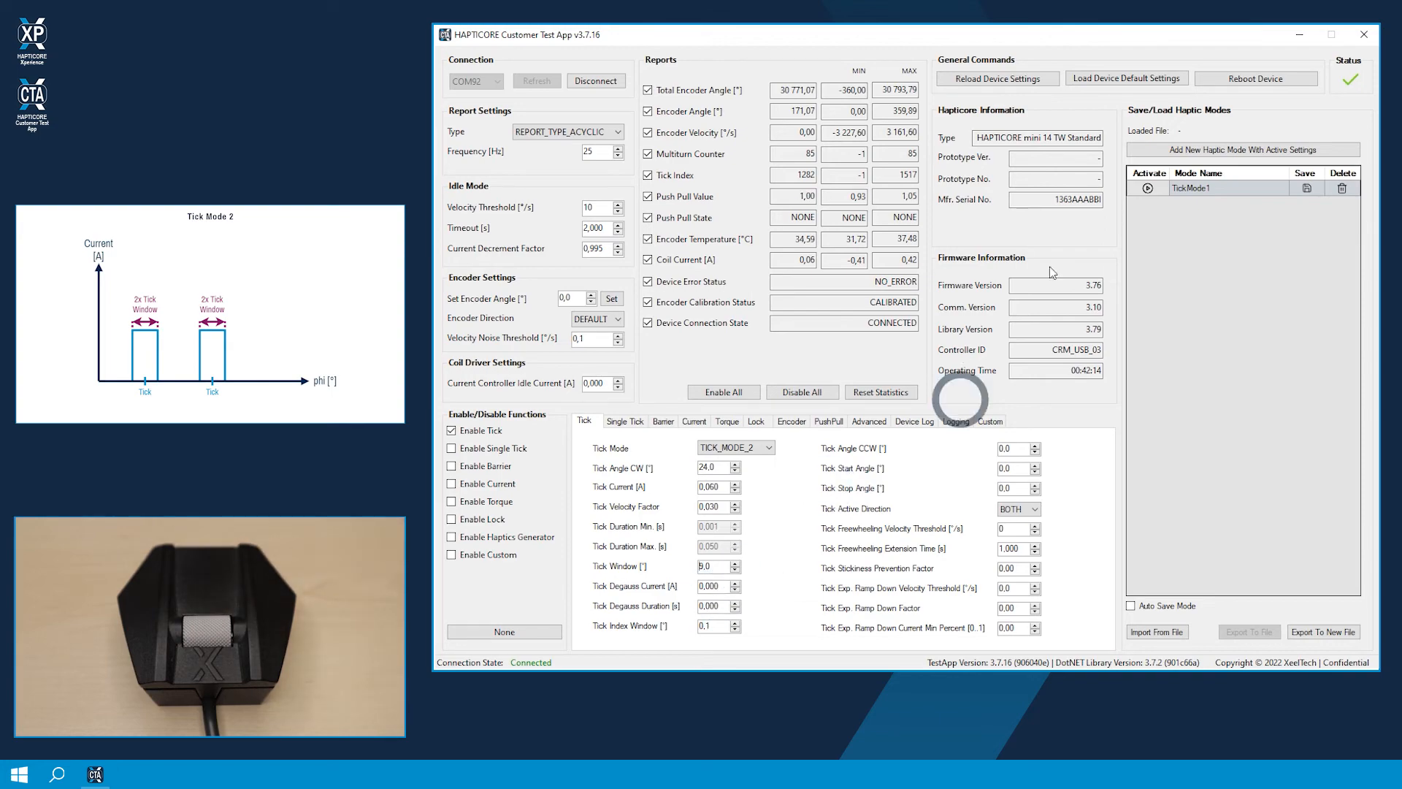
# Save the active settings as a new haptic mode named TickMode2.
pyautogui.click(1213, 152)
pyautogui.write('TickMode2')
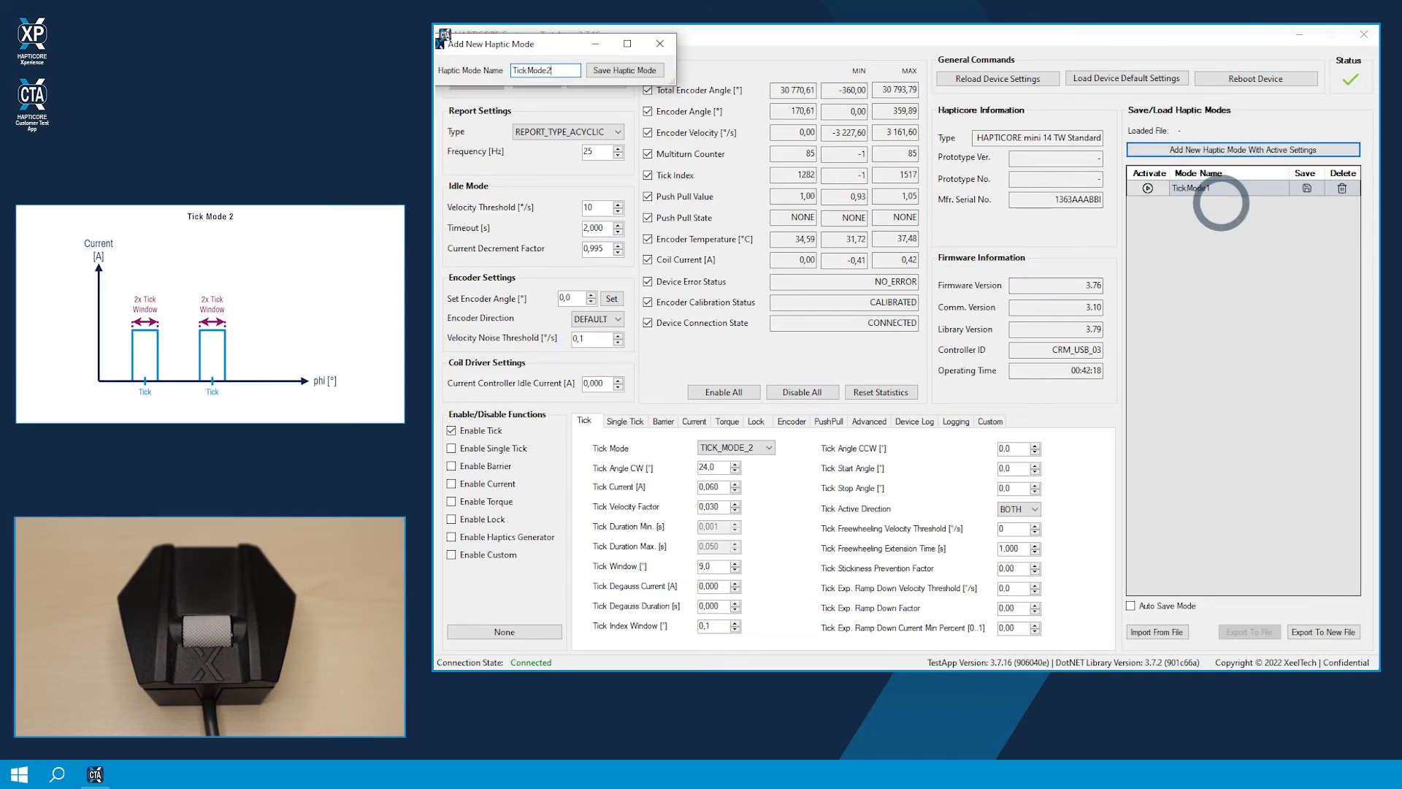
pyautogui.press('Return')
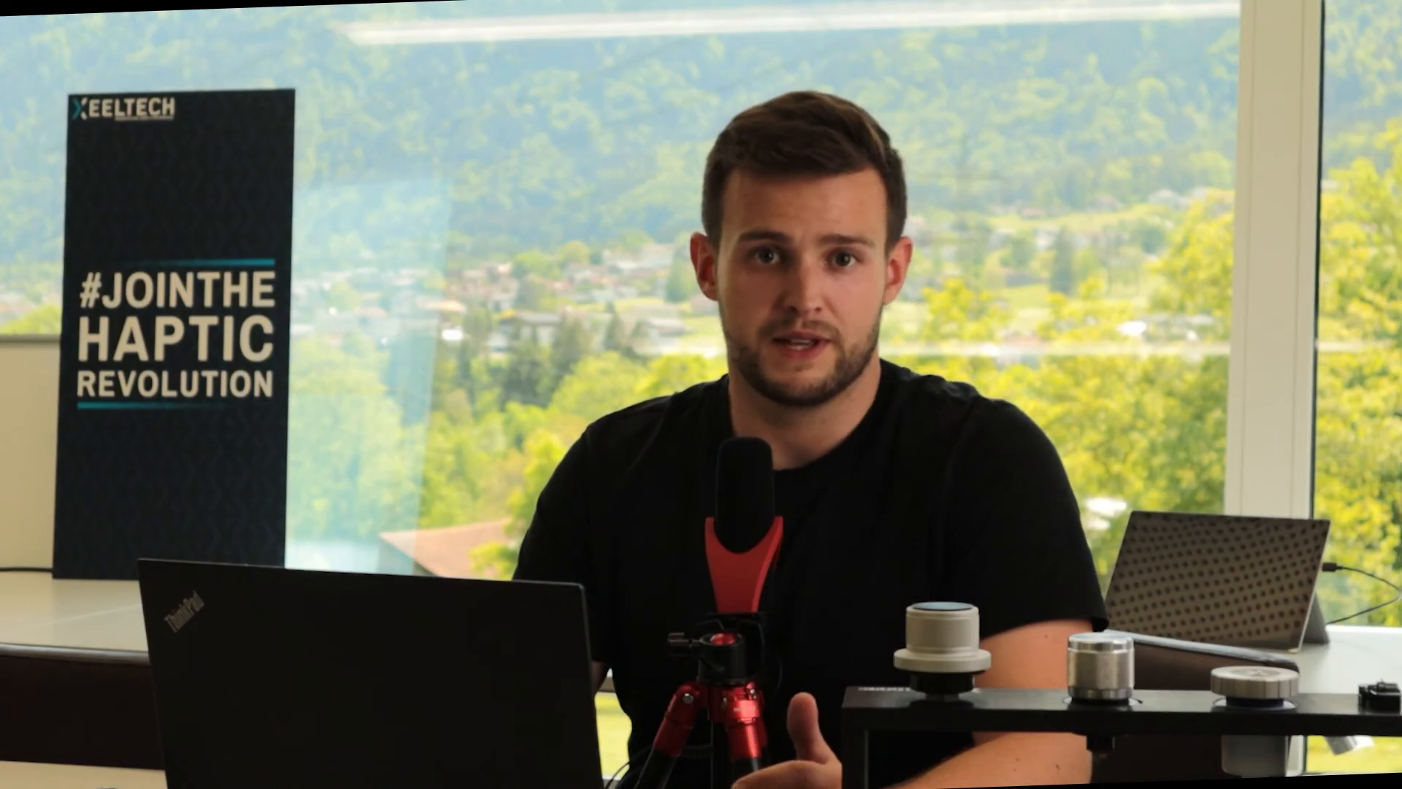